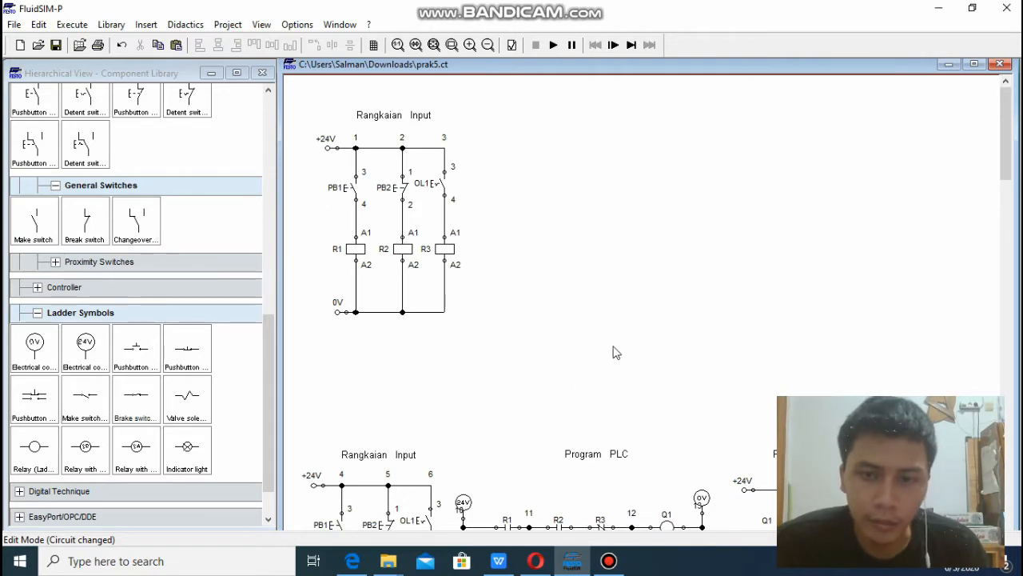
Switch to WPS Writer and show the report's title and the Praktikum 5 lists of tools and materials
{"action": "left_click", "coordinate": [498, 560]}
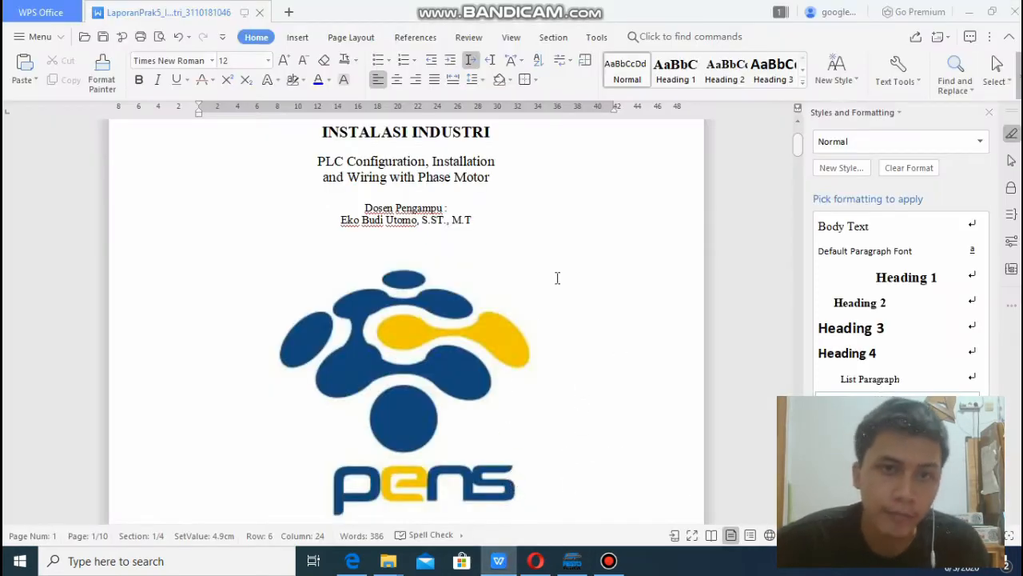
{"action": "scroll", "coordinate": [494, 251], "scroll_direction": "up", "scroll_amount": 2}
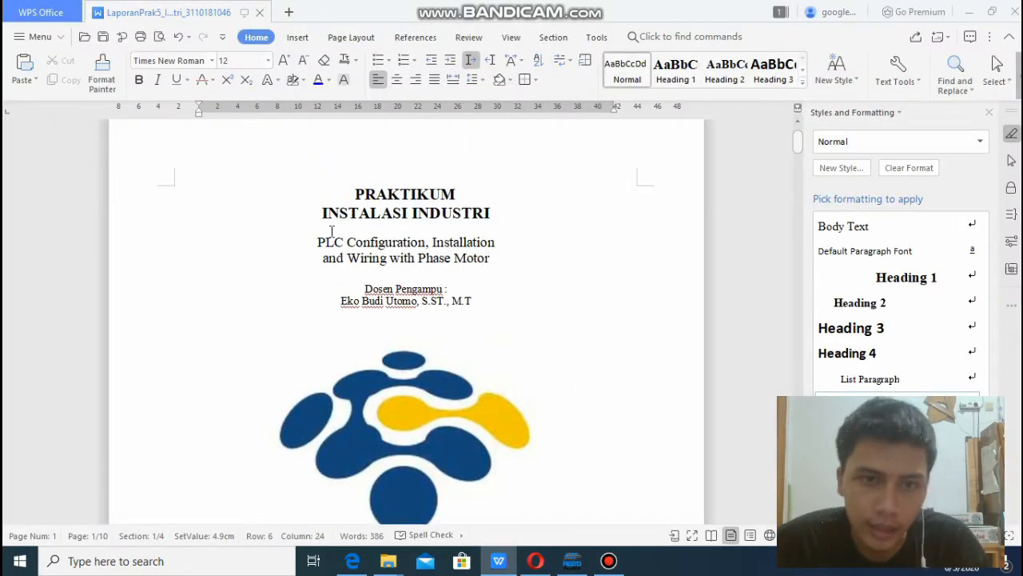
{"action": "left_click_drag", "start_coordinate": [317, 242], "coordinate": [444, 257]}
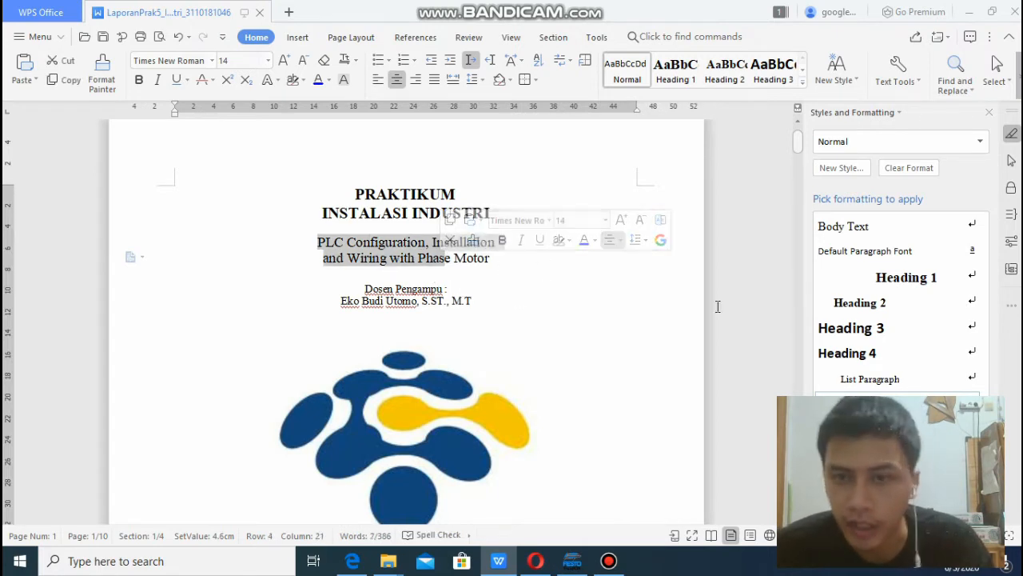
{"action": "left_click_drag", "start_coordinate": [794, 147], "coordinate": [796, 179]}
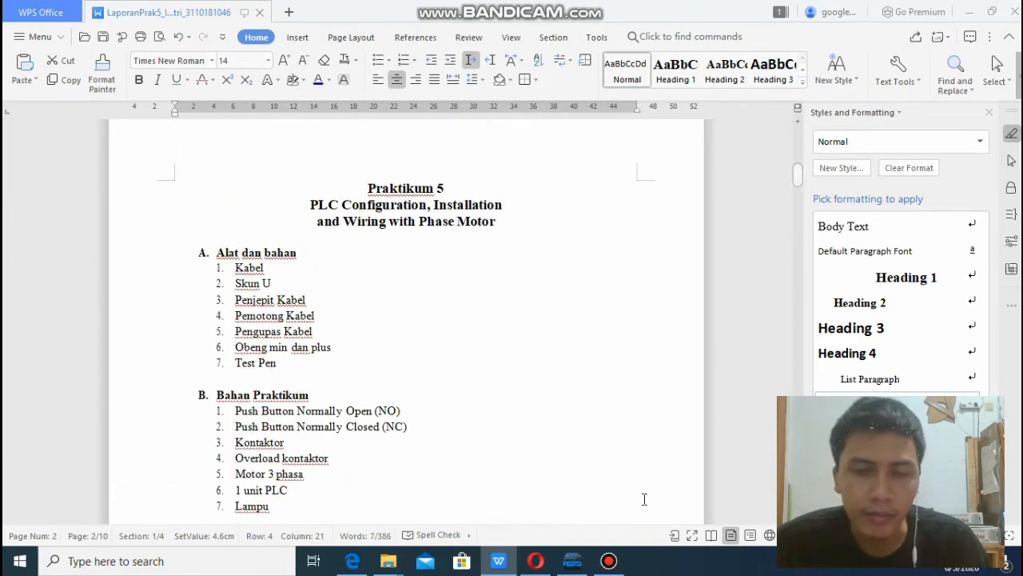
Switch to Opera, search for "plc" in a new tab and look through the image results
{"action": "left_click", "coordinate": [535, 561]}
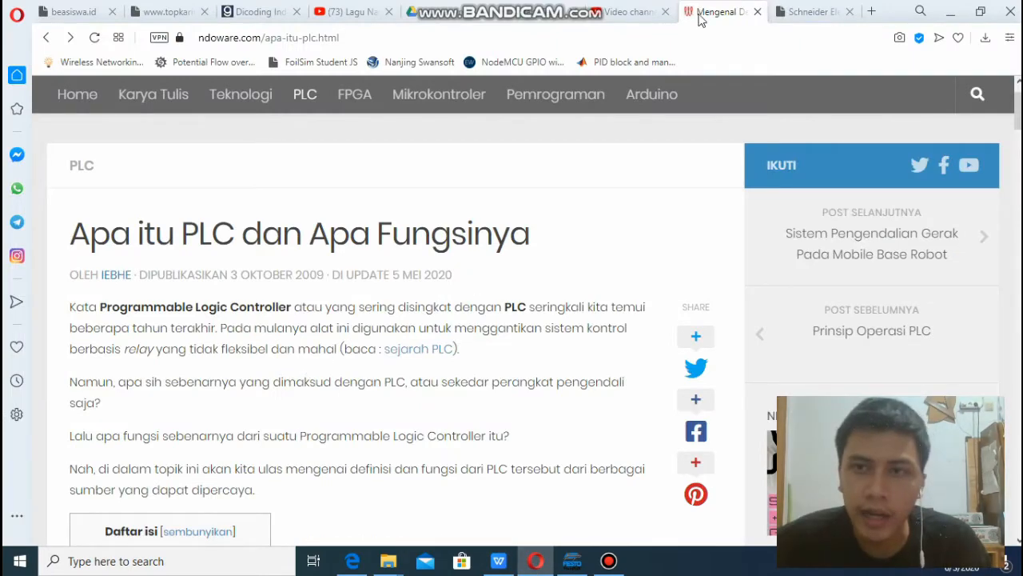
{"action": "left_click", "coordinate": [871, 9]}
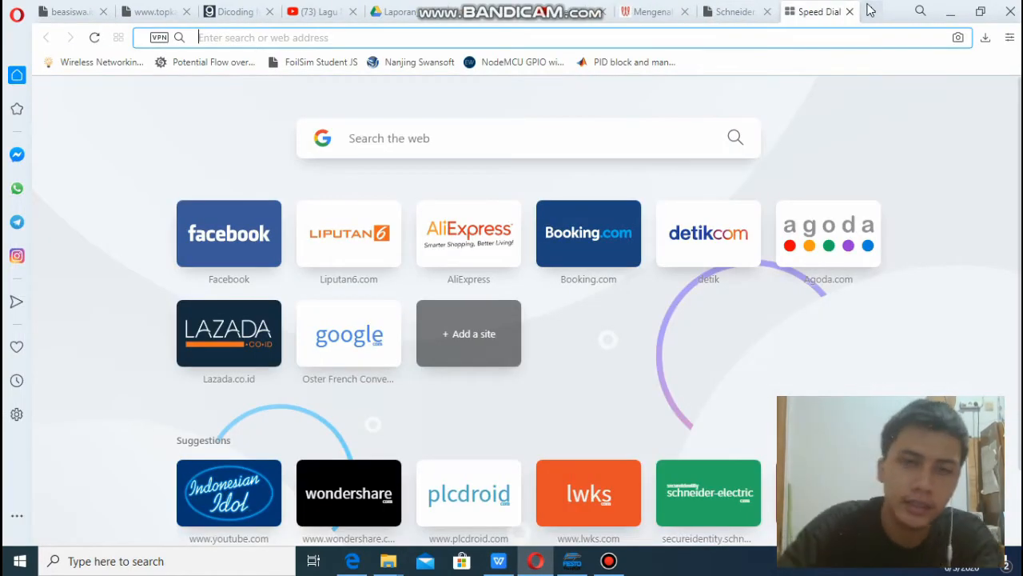
{"action": "type", "text": "plc"}
{"action": "key", "text": "Return"}
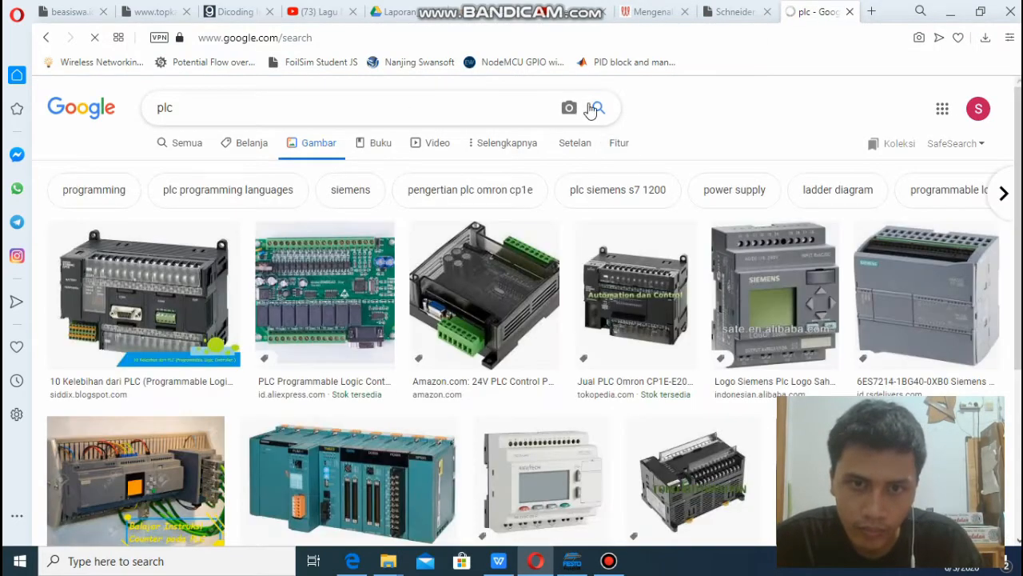
{"action": "scroll", "coordinate": [416, 359], "scroll_direction": "down", "scroll_amount": 3}
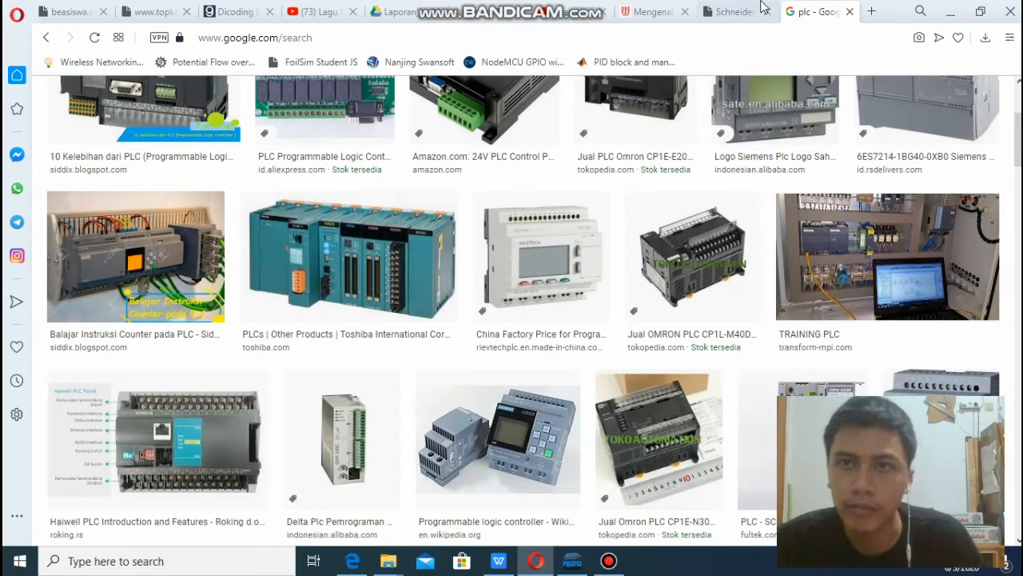
Return to the open ndoware article "Apa itu PLC dan Apa Fungsinya" and skim its introduction
{"action": "left_click", "coordinate": [732, 11]}
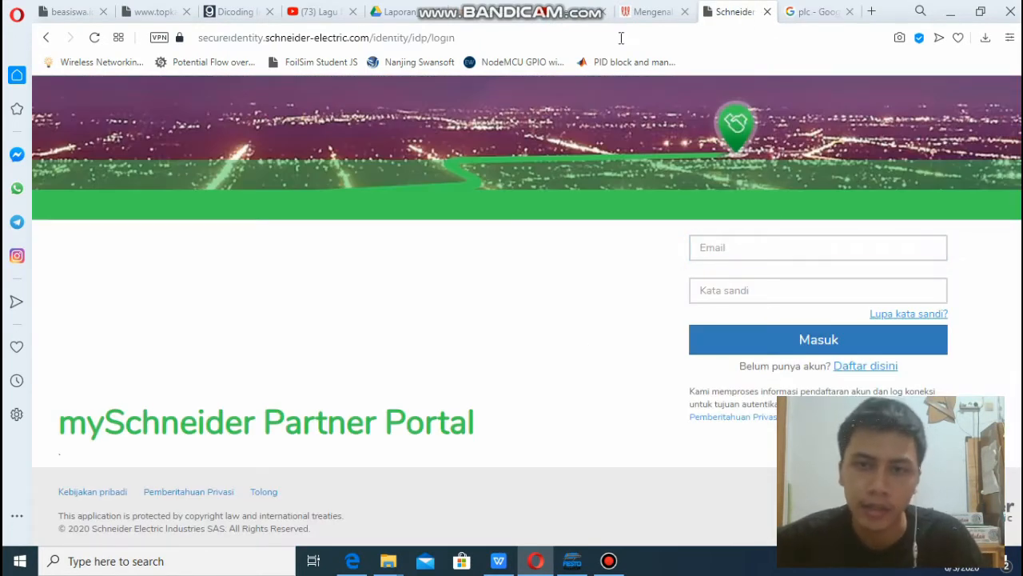
{"action": "left_click", "coordinate": [662, 10]}
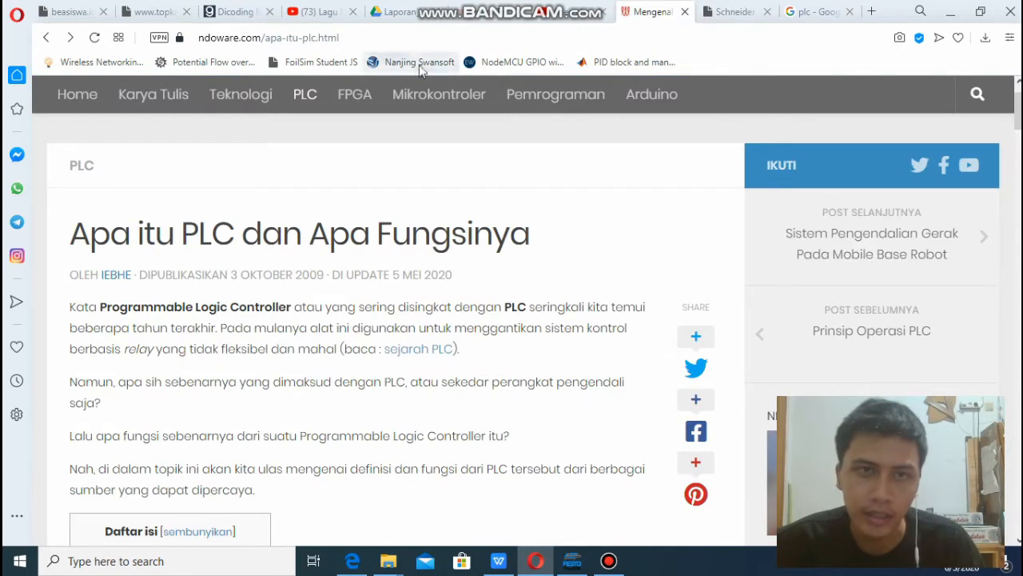
{"action": "scroll", "coordinate": [662, 286], "scroll_direction": "down", "scroll_amount": 2}
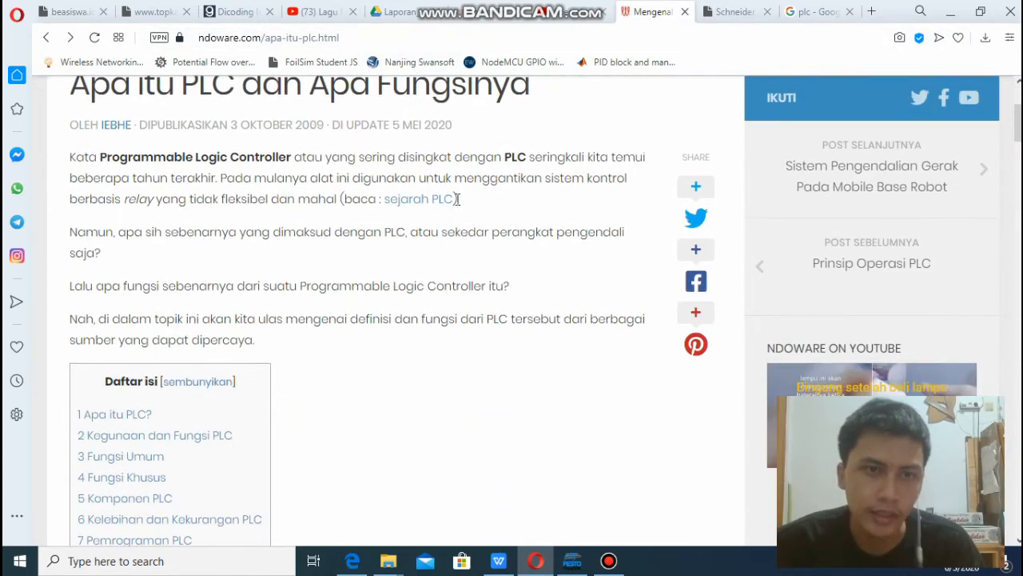
{"action": "scroll", "coordinate": [554, 233], "scroll_direction": "down", "scroll_amount": 7}
{"action": "scroll", "coordinate": [560, 384], "scroll_direction": "up", "scroll_amount": 7}
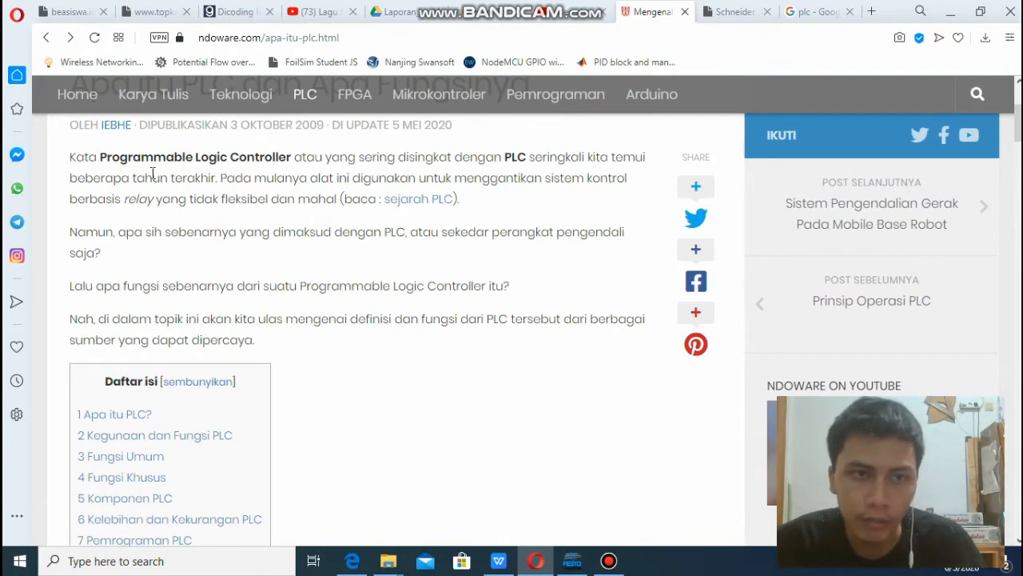
Highlight the introductory passages on Programmable Logic Controllers replacing relay-based control systems while reading them
{"action": "left_click_drag", "start_coordinate": [218, 157], "coordinate": [323, 158]}
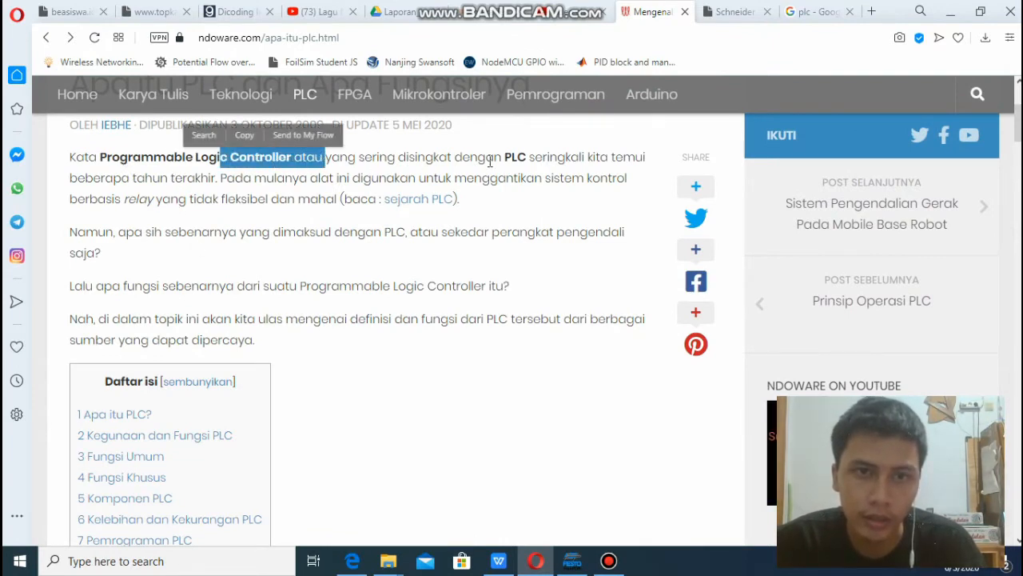
{"action": "left_click_drag", "start_coordinate": [133, 179], "coordinate": [195, 188]}
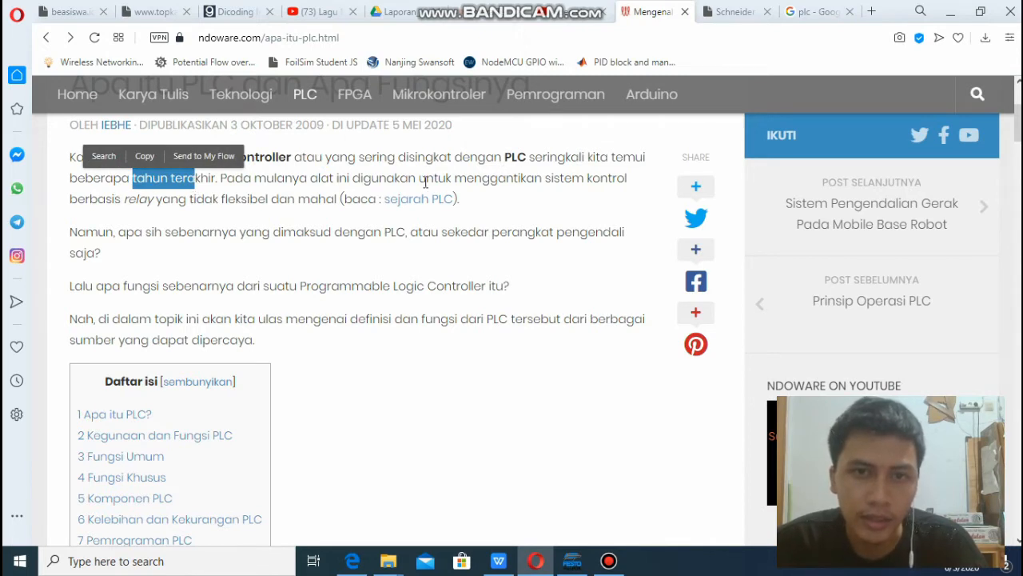
{"action": "left_click_drag", "start_coordinate": [379, 179], "coordinate": [625, 184]}
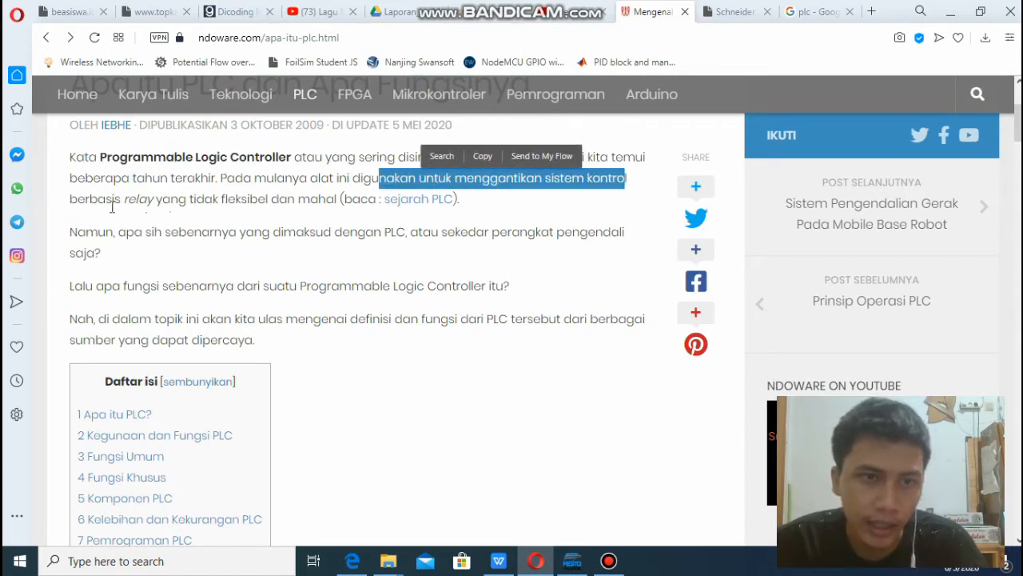
{"action": "left_click_drag", "start_coordinate": [92, 200], "coordinate": [307, 206]}
Read the "Apa itu PLC?" definitions of Programmable, Logic and Controller, continuing to the NEMA definition
{"action": "scroll", "coordinate": [391, 258], "scroll_direction": "down", "scroll_amount": 5}
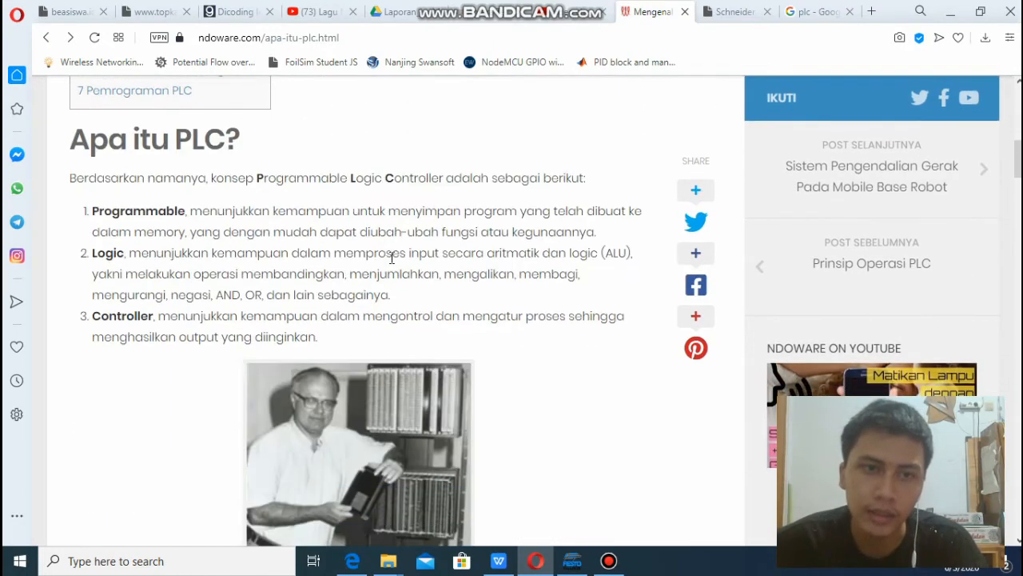
{"action": "left_click_drag", "start_coordinate": [130, 211], "coordinate": [600, 253]}
{"action": "left_click", "coordinate": [249, 256]}
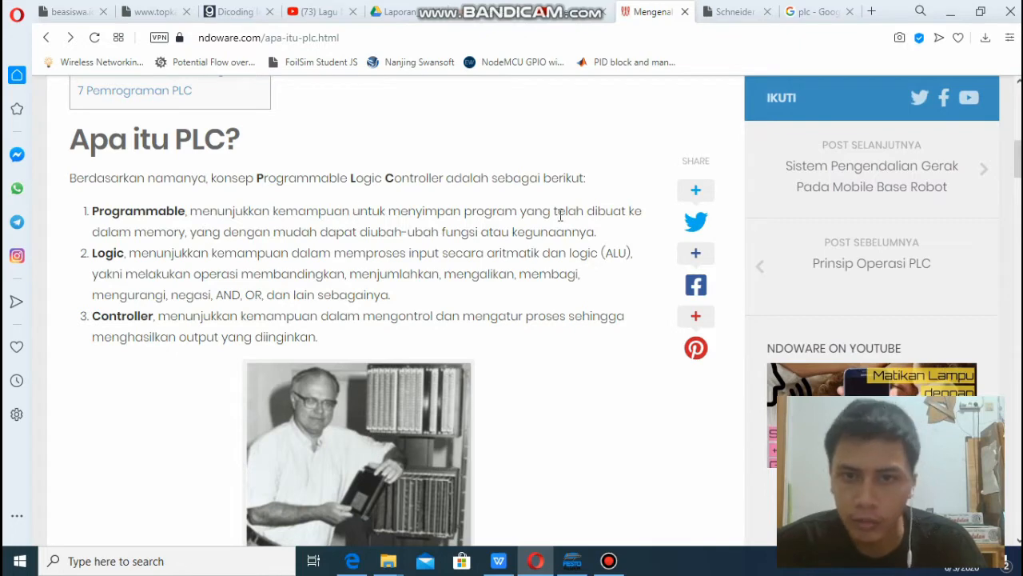
{"action": "scroll", "coordinate": [620, 266], "scroll_direction": "down", "scroll_amount": 5}
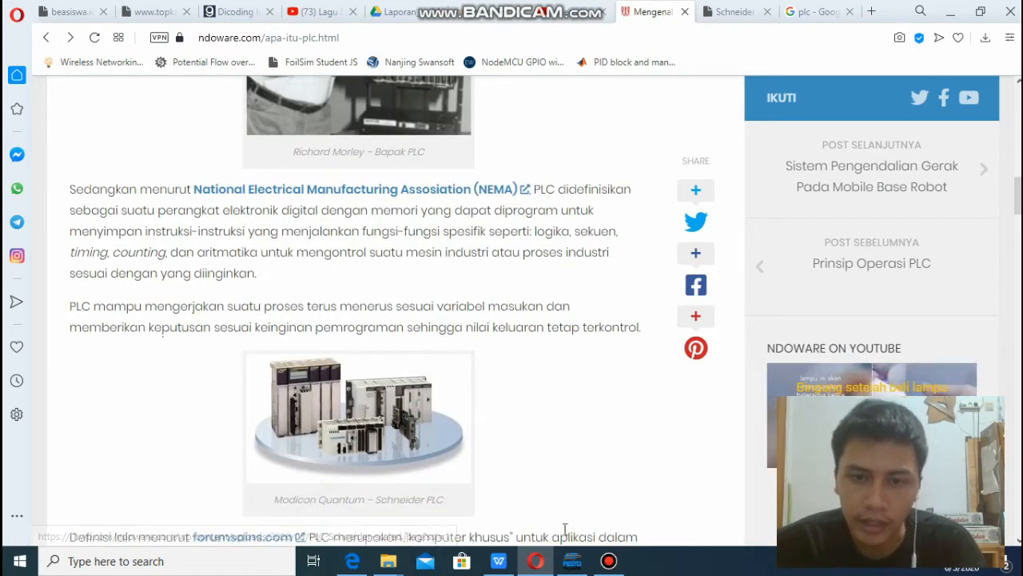
{"action": "left_click", "coordinate": [572, 560]}
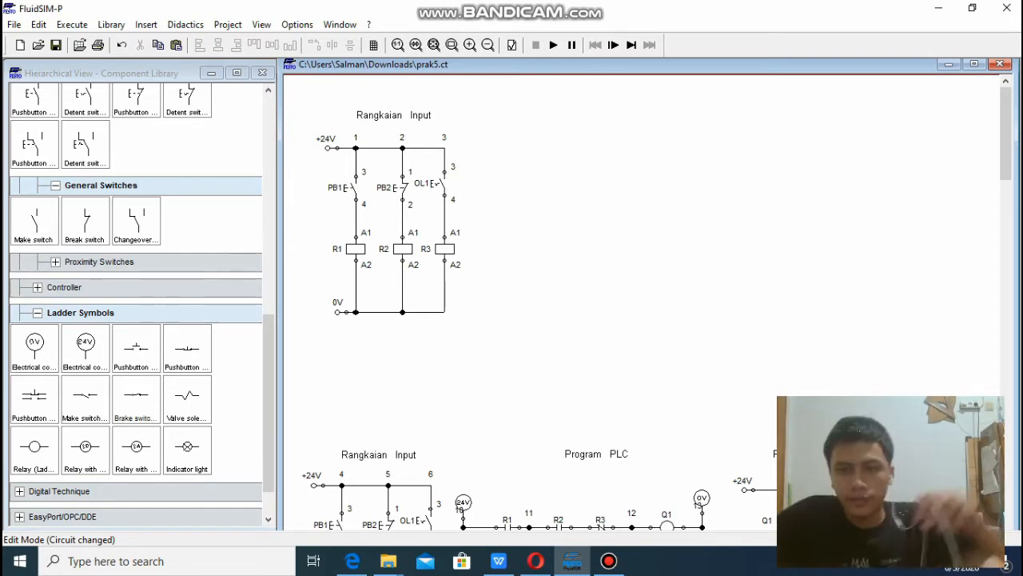
{"action": "left_click", "coordinate": [609, 560]}
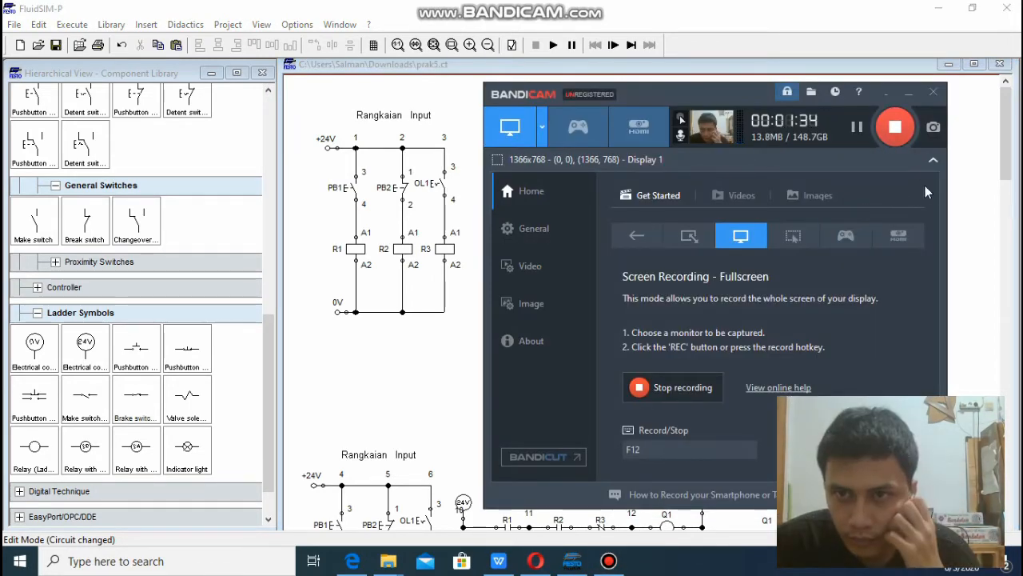
{"action": "left_click", "coordinate": [437, 340]}
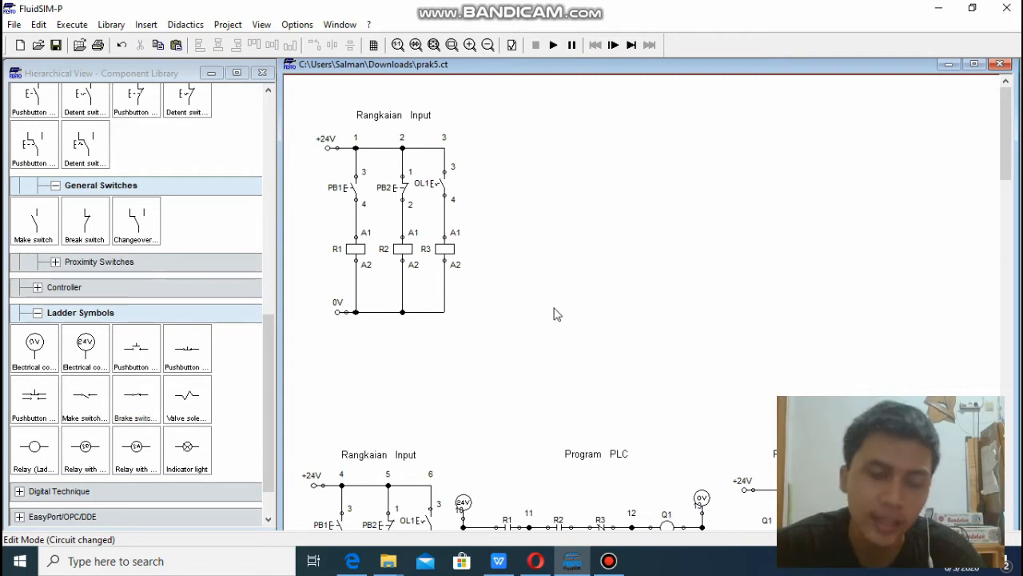
Switch to the report in WPS Writer and show the wiring diagram and the PLC circuit schematics around page 8
{"action": "left_click", "coordinate": [500, 563]}
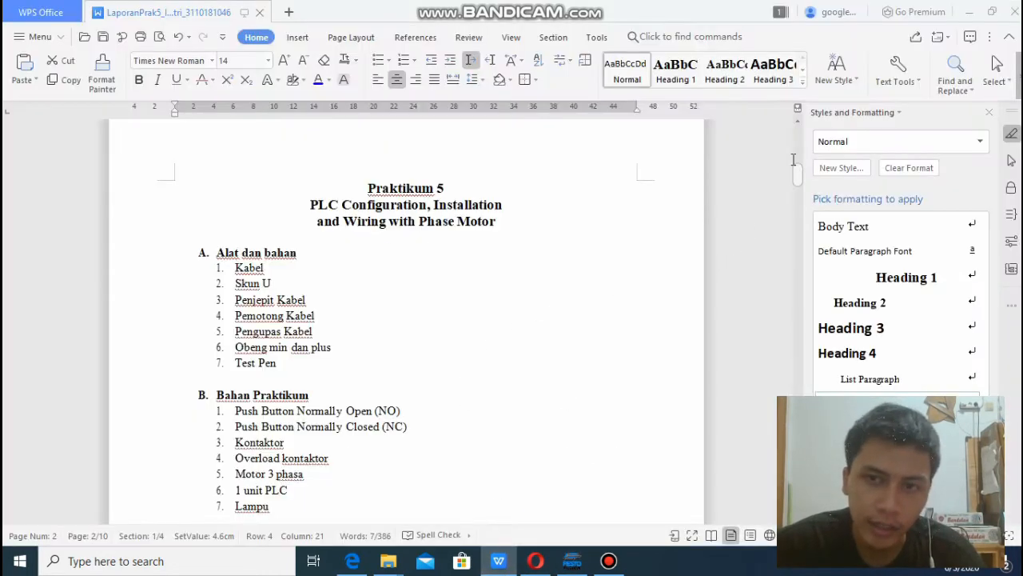
{"action": "left_click_drag", "start_coordinate": [796, 182], "coordinate": [797, 390]}
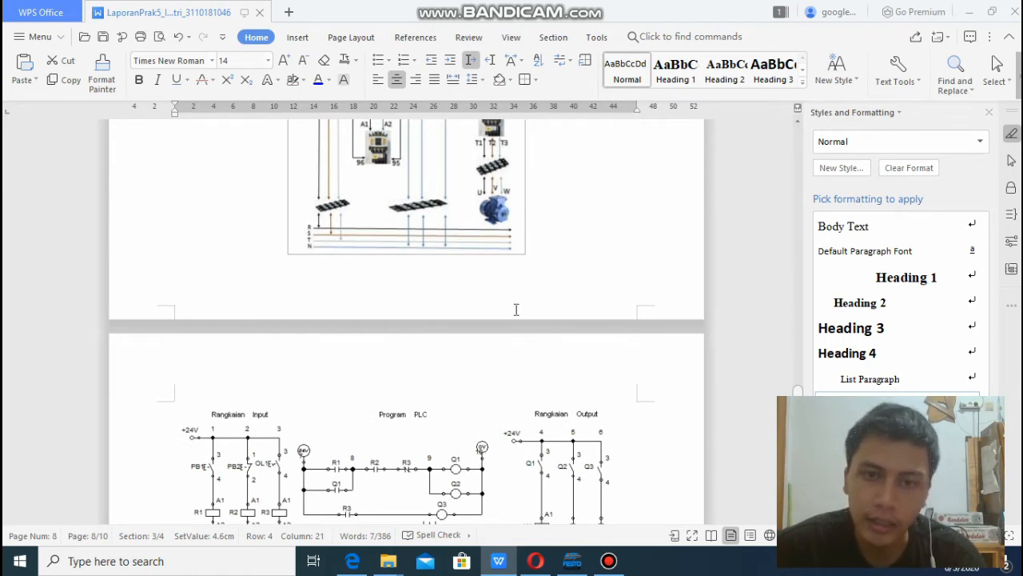
{"action": "scroll", "coordinate": [671, 277], "scroll_direction": "down", "scroll_amount": 1}
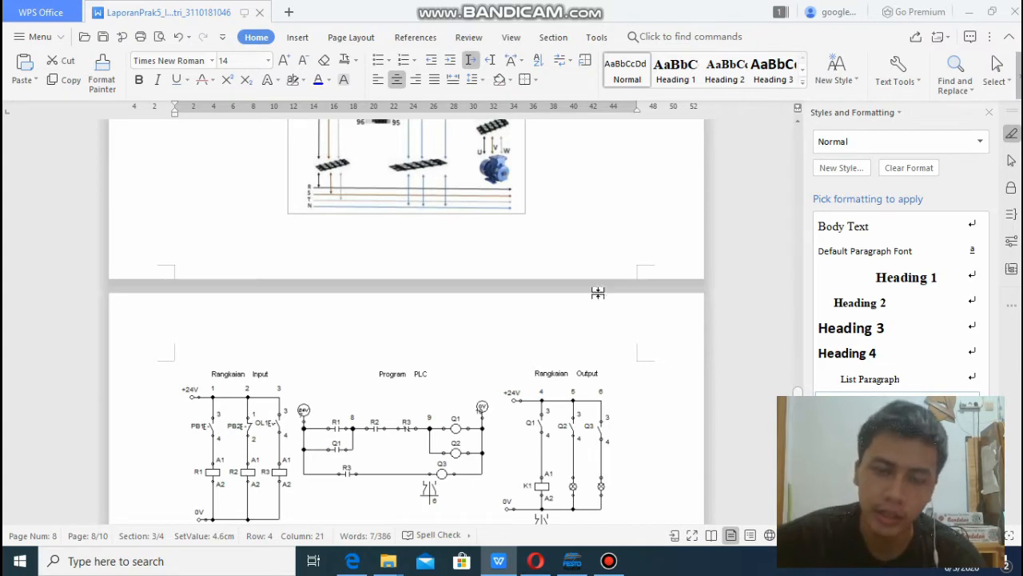
Switch to FluidSIM and try to start the simulation of the prak5.ct circuit
{"action": "left_click", "coordinate": [572, 560]}
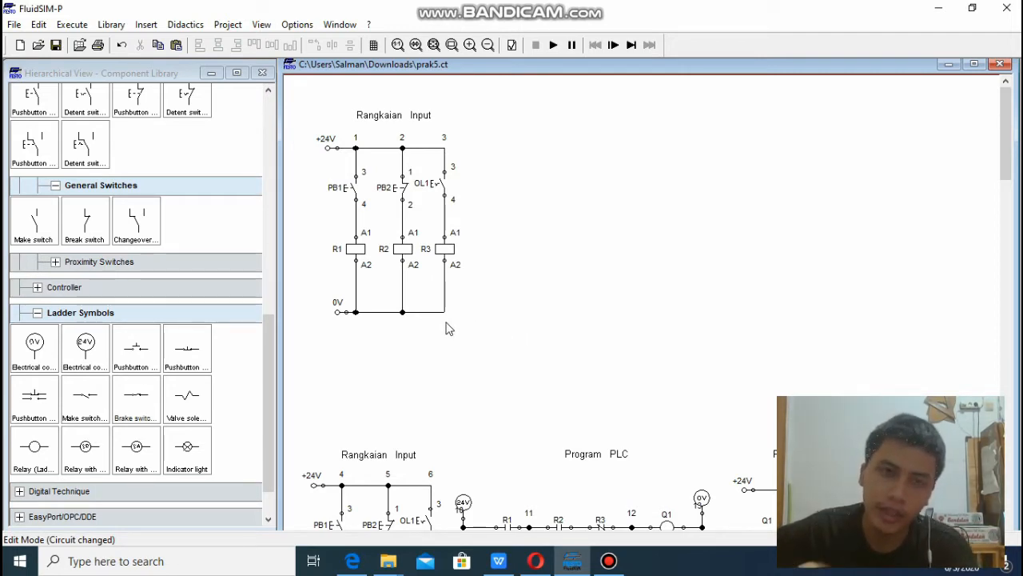
{"action": "left_click", "coordinate": [553, 45]}
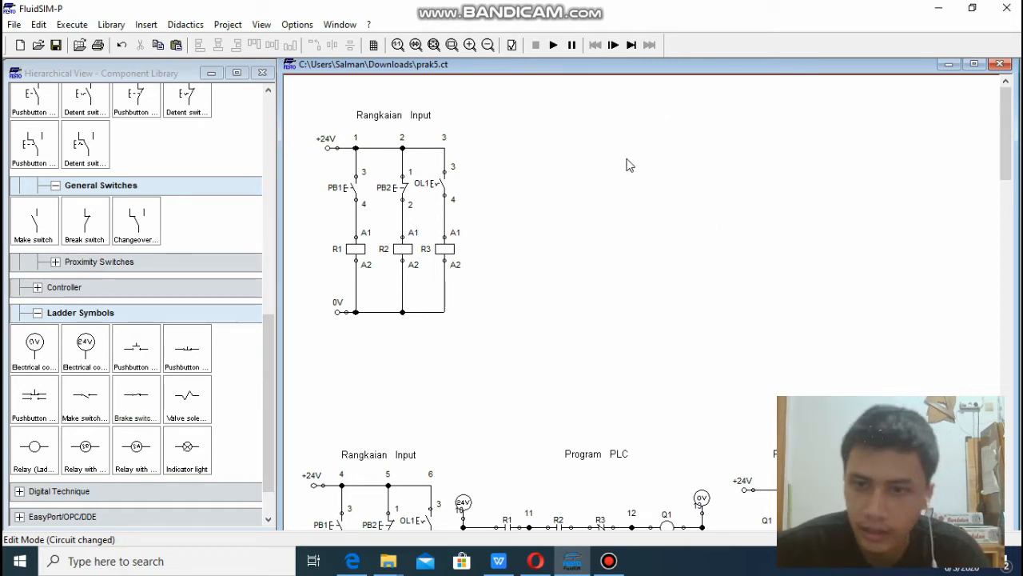
{"action": "scroll", "coordinate": [601, 158], "scroll_direction": "down", "scroll_amount": 2}
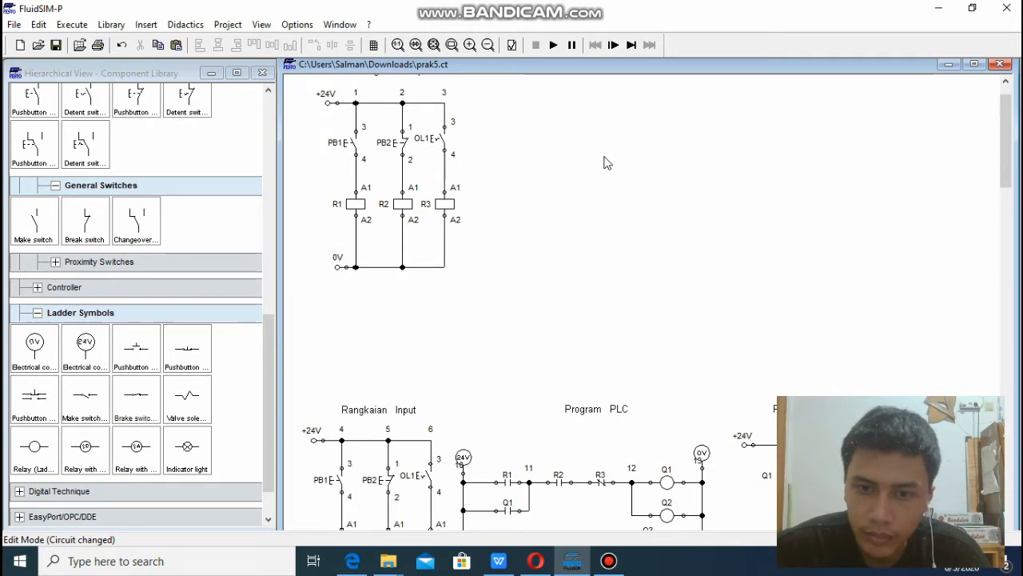
{"action": "scroll", "coordinate": [596, 148], "scroll_direction": "up", "scroll_amount": 2}
{"action": "left_click", "coordinate": [554, 46]}
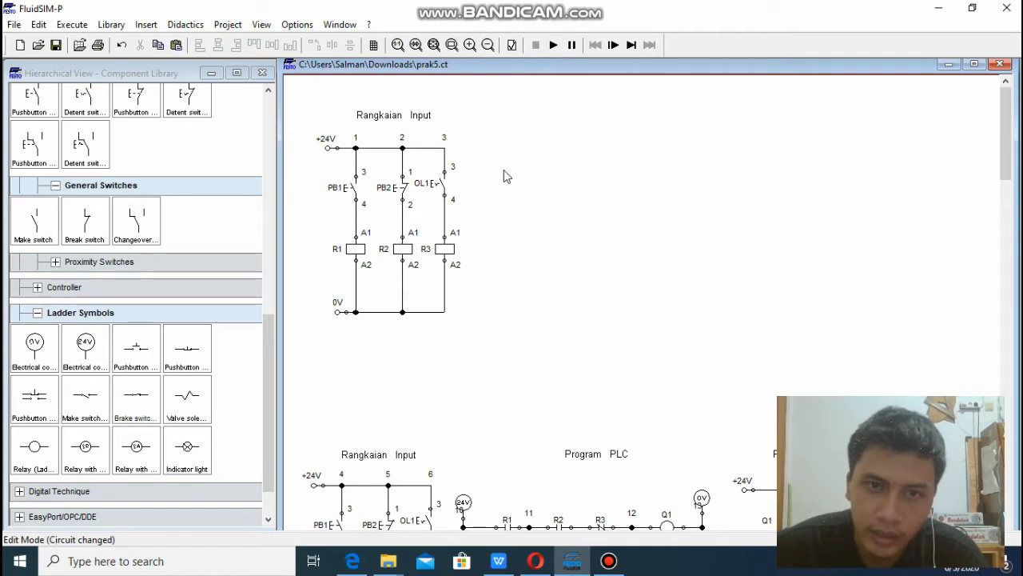
Examine the Rangkaian Input, Program PLC and Rangkaian Output circuits in the lower part of the drawing
{"action": "scroll", "coordinate": [510, 210], "scroll_direction": "down", "scroll_amount": 2}
{"action": "scroll", "coordinate": [510, 210], "scroll_direction": "down", "scroll_amount": 4}
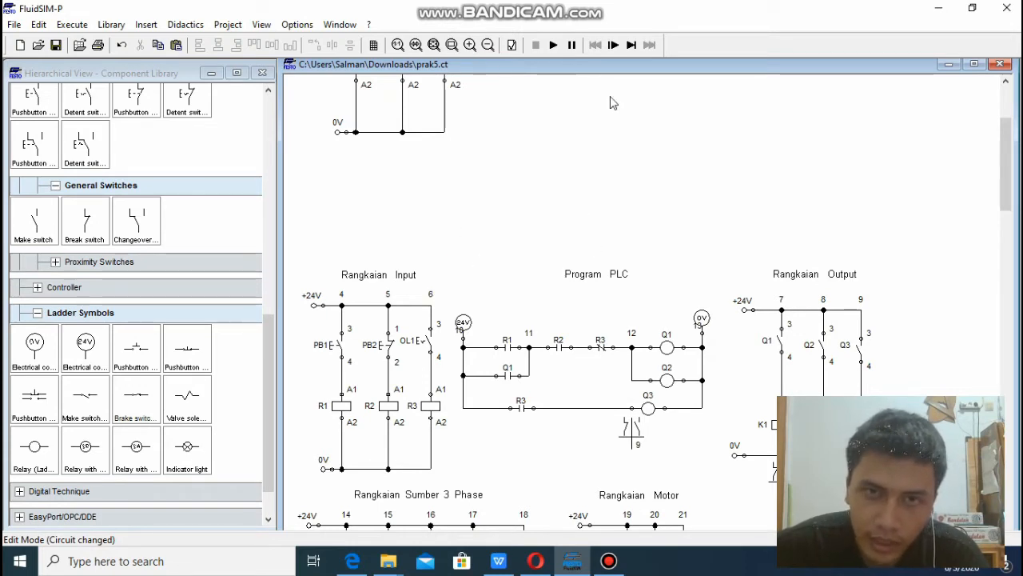
{"action": "scroll", "coordinate": [651, 203], "scroll_direction": "down", "scroll_amount": 1}
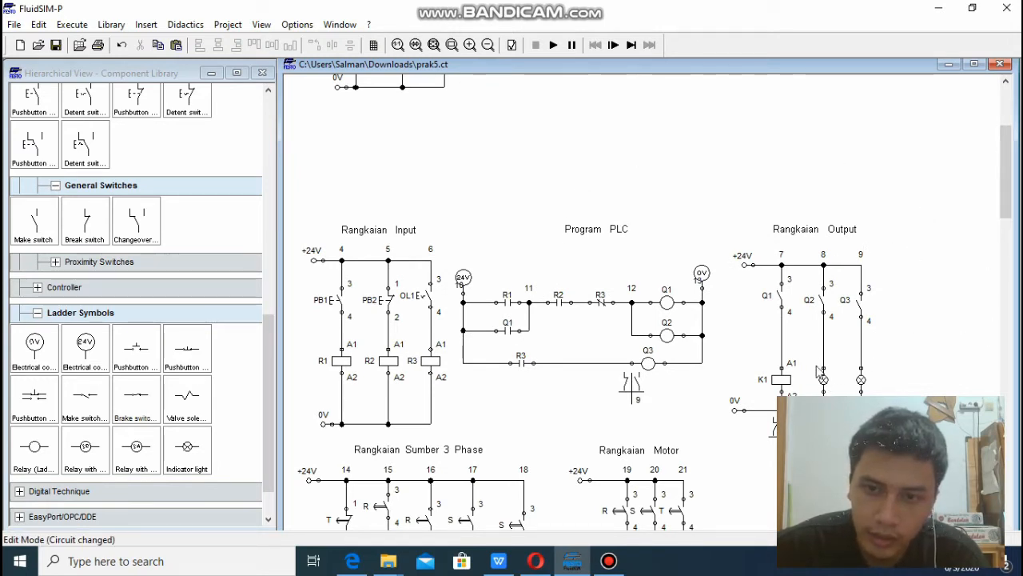
{"action": "scroll", "coordinate": [714, 292], "scroll_direction": "down", "scroll_amount": 2}
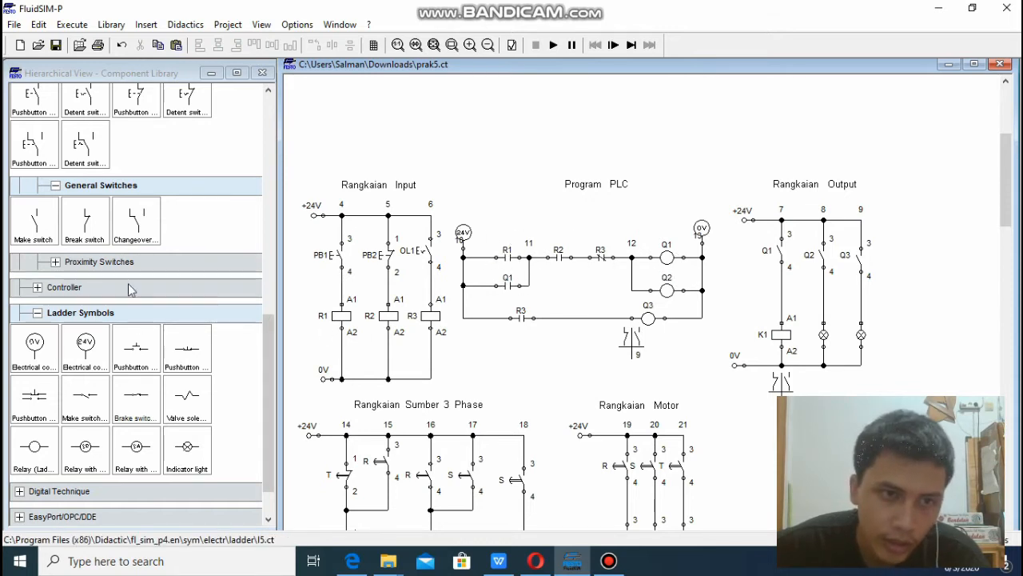
Collapse the expanded subgroups of Electrical controls in the component library, leaving only Ladder Symbols expanded
{"action": "scroll", "coordinate": [130, 286], "scroll_direction": "up", "scroll_amount": 5}
{"action": "scroll", "coordinate": [70, 316], "scroll_direction": "up", "scroll_amount": 3}
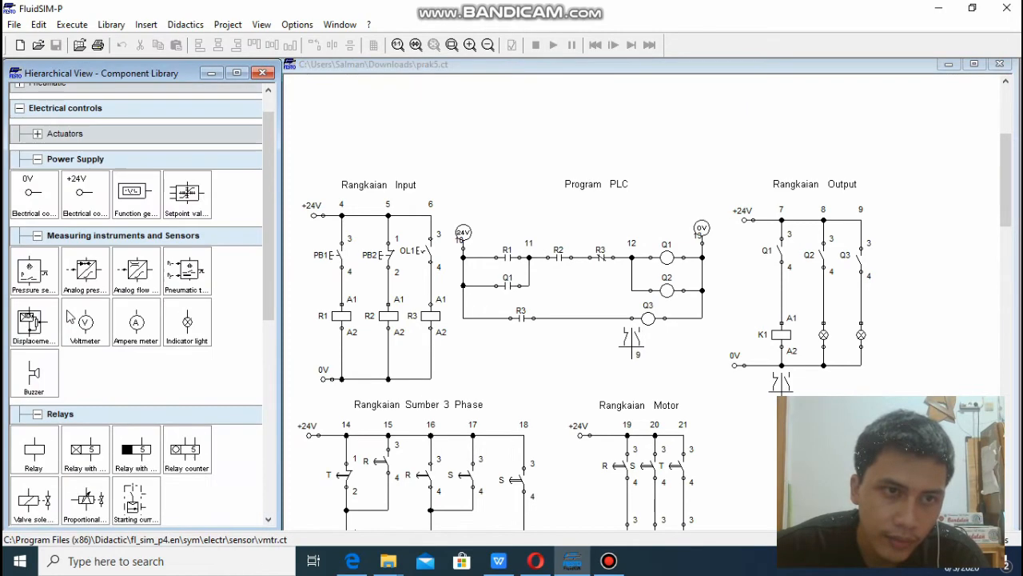
{"action": "left_click", "coordinate": [51, 239]}
{"action": "left_click", "coordinate": [70, 164]}
{"action": "left_click", "coordinate": [71, 211]}
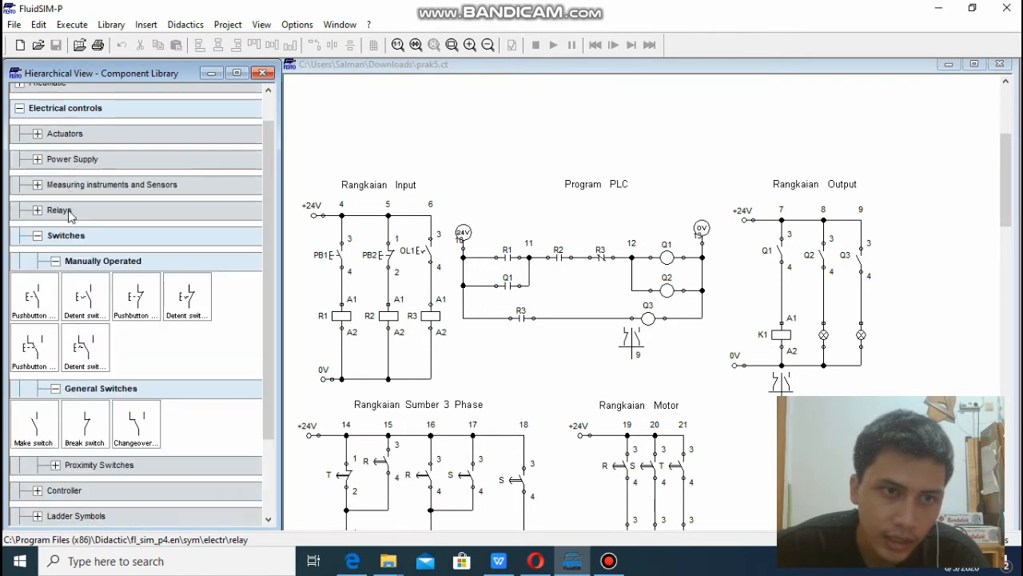
{"action": "left_click", "coordinate": [67, 237]}
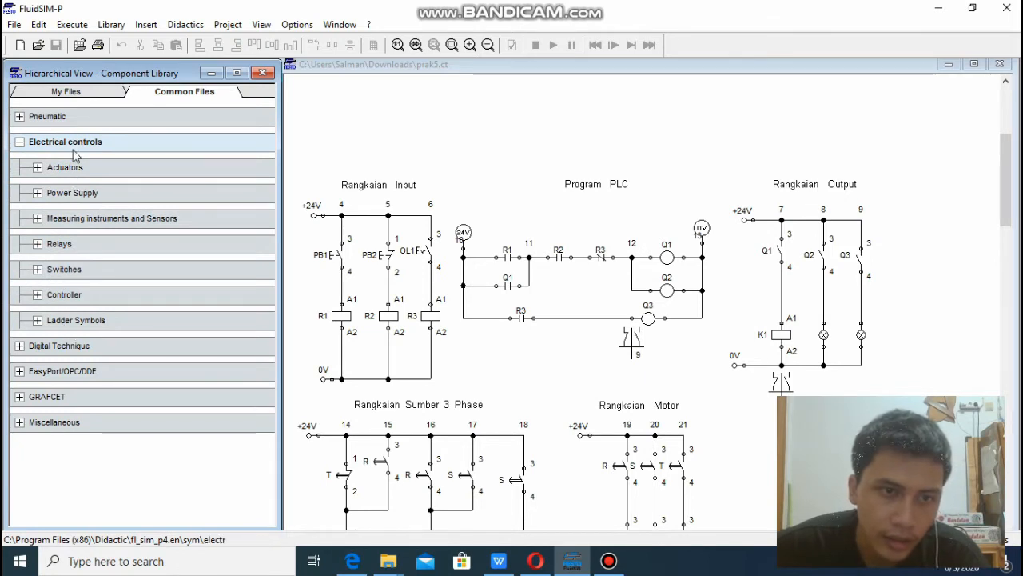
{"action": "left_click", "coordinate": [76, 320]}
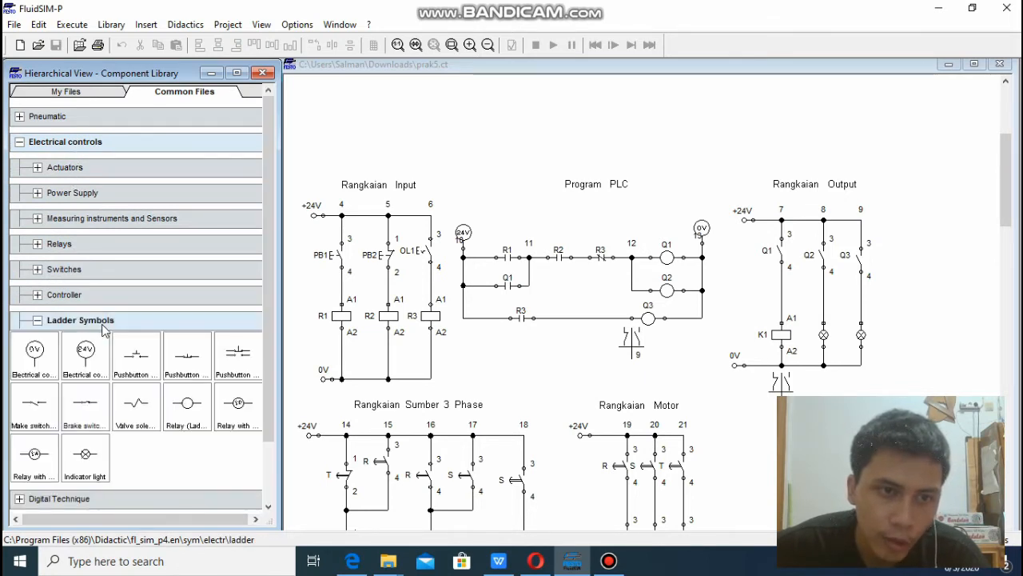
Place a make switch and a brake switch from Ladder Symbols above the Program PLC ladder and connect them in series
{"action": "scroll", "coordinate": [105, 348], "scroll_direction": "down", "scroll_amount": 1}
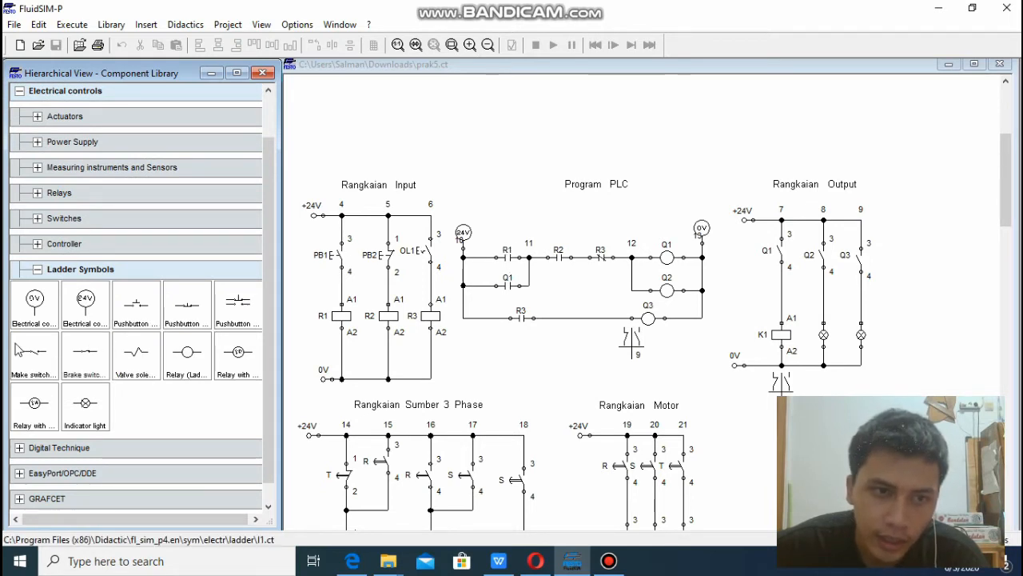
{"action": "left_click_drag", "start_coordinate": [30, 347], "coordinate": [504, 222]}
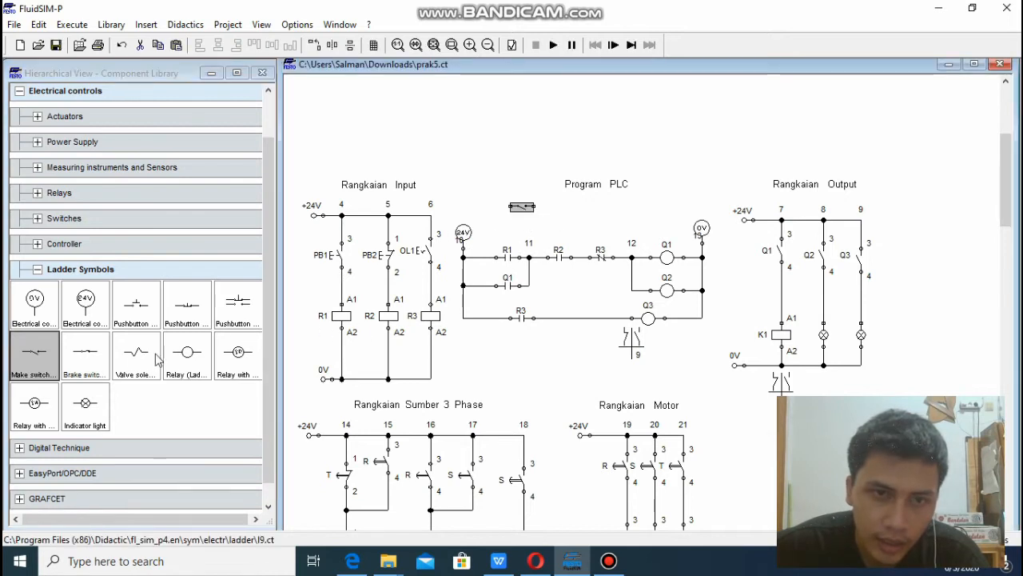
{"action": "left_click_drag", "start_coordinate": [85, 352], "coordinate": [598, 216]}
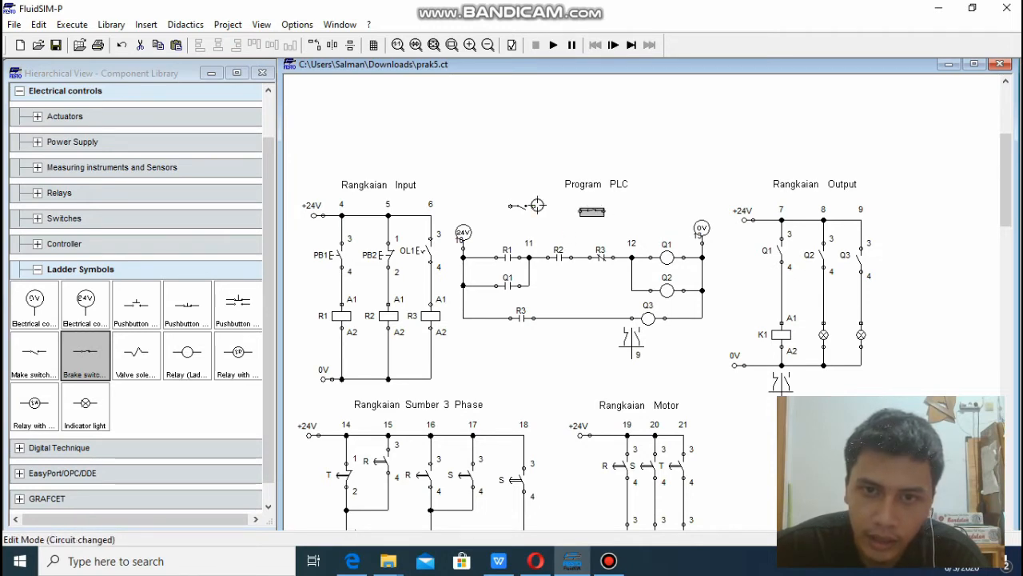
{"action": "left_click_drag", "start_coordinate": [523, 213], "coordinate": [581, 211]}
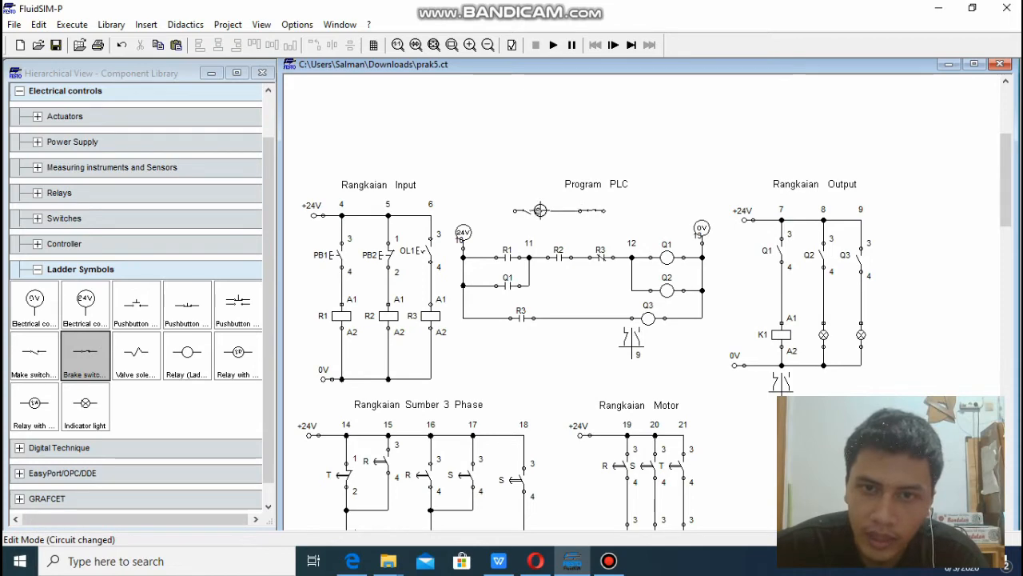
Label the new make switch R1 and the new brake switch R2
{"action": "double_click", "coordinate": [529, 211]}
{"action": "type", "text": "R1"}
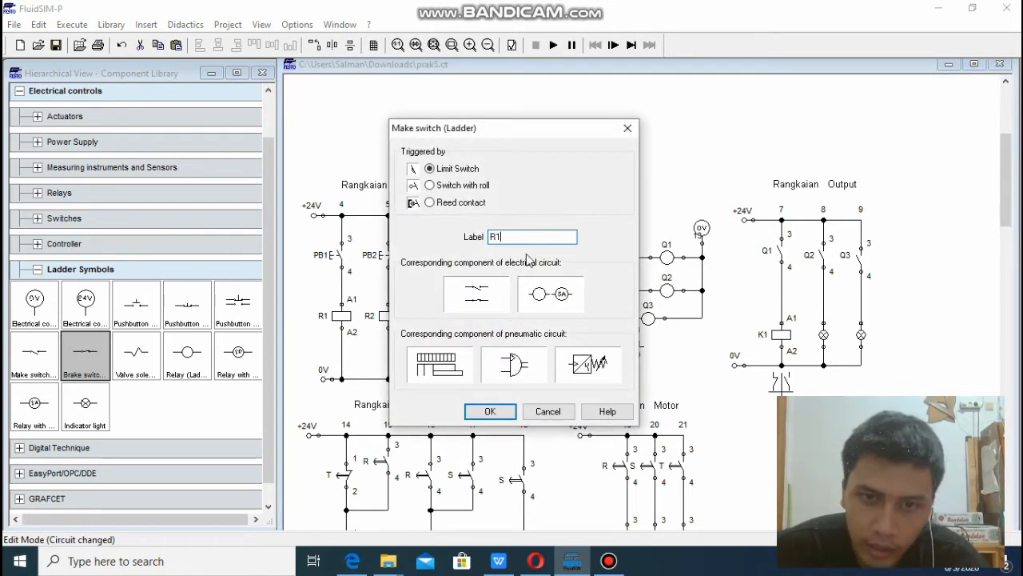
{"action": "left_click", "coordinate": [488, 411]}
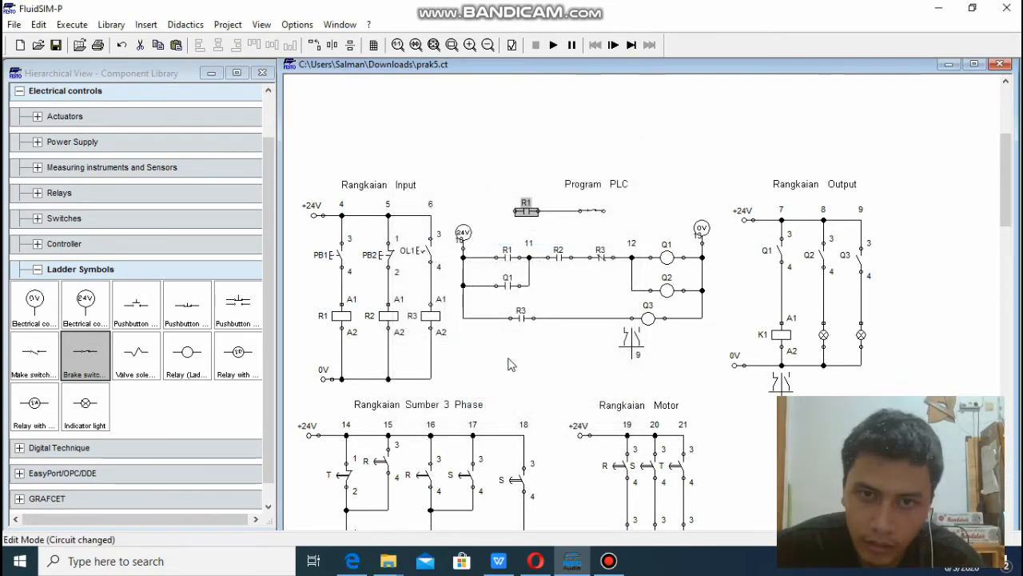
{"action": "double_click", "coordinate": [593, 213]}
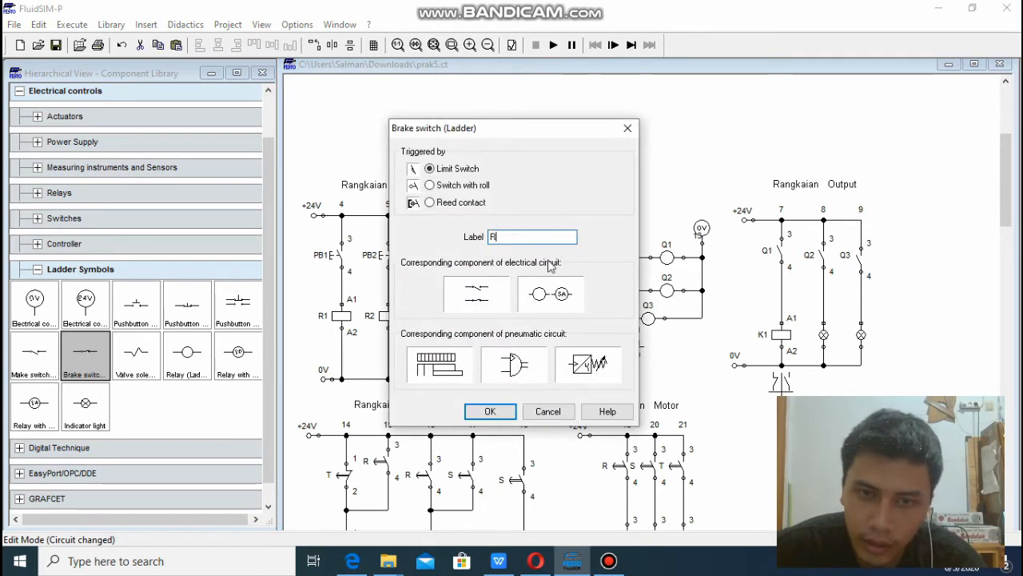
{"action": "type", "text": "R2"}
{"action": "left_click", "coordinate": [490, 411]}
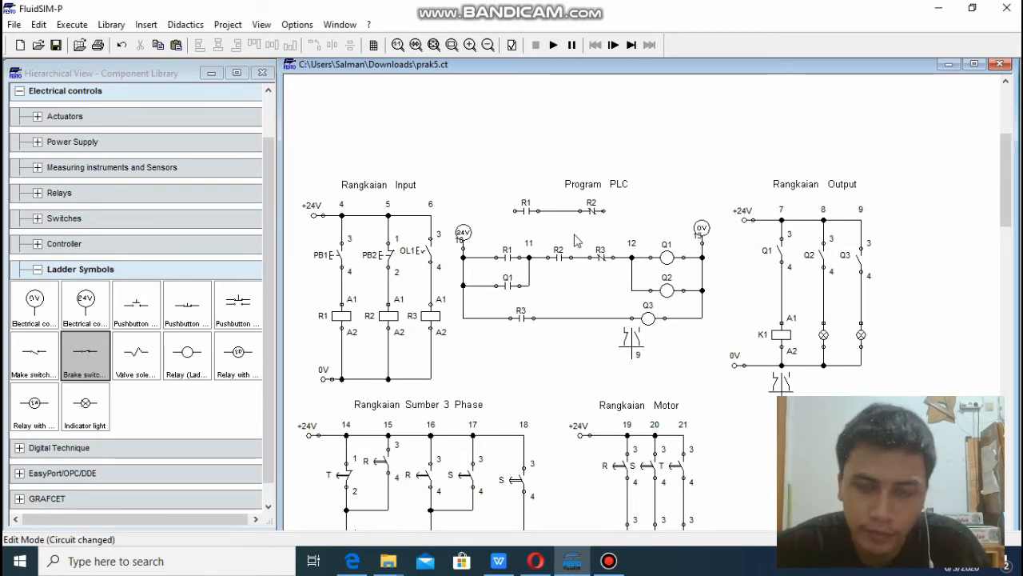
Delete the sample R1 and R2 contacts above the Program PLC ladder and try to start the simulation
{"action": "left_click_drag", "start_coordinate": [502, 190], "coordinate": [645, 248]}
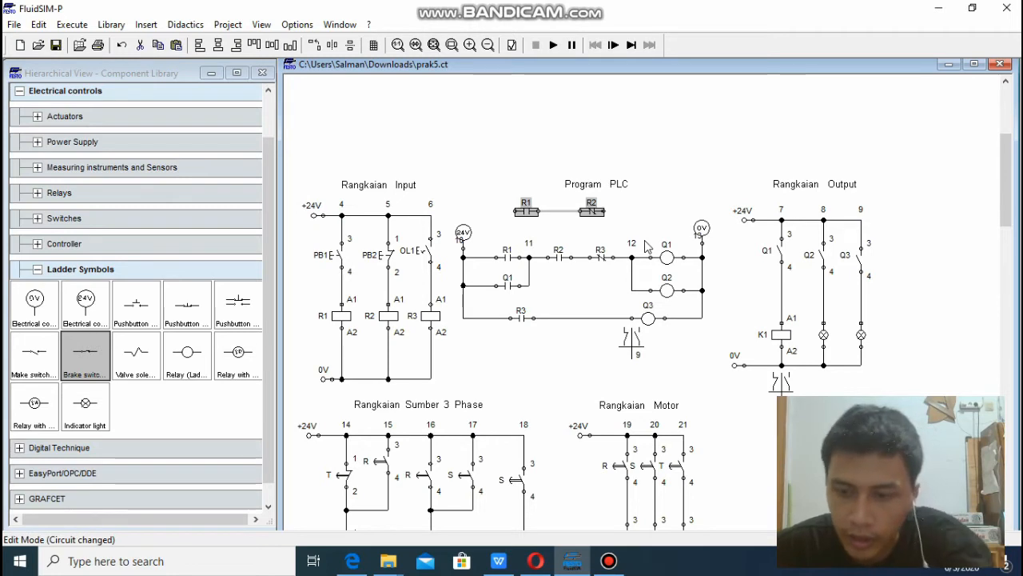
{"action": "left_click", "coordinate": [644, 246]}
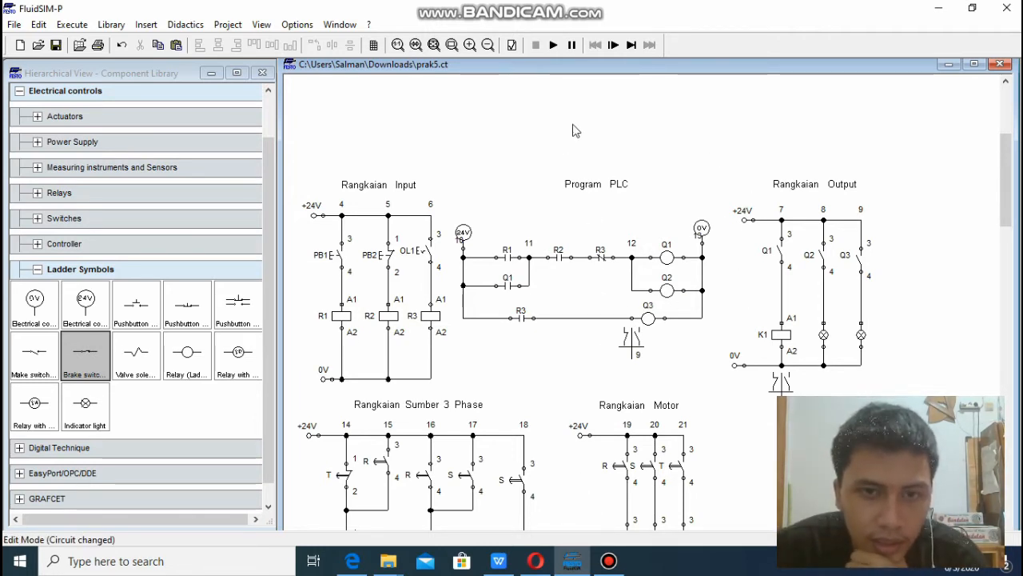
{"action": "left_click", "coordinate": [556, 46]}
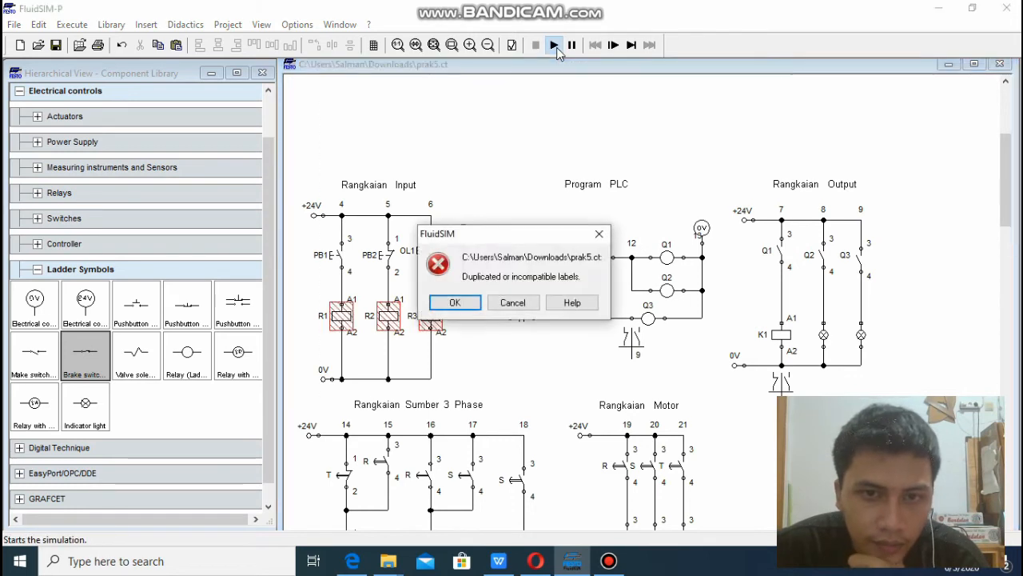
{"action": "left_click", "coordinate": [456, 302]}
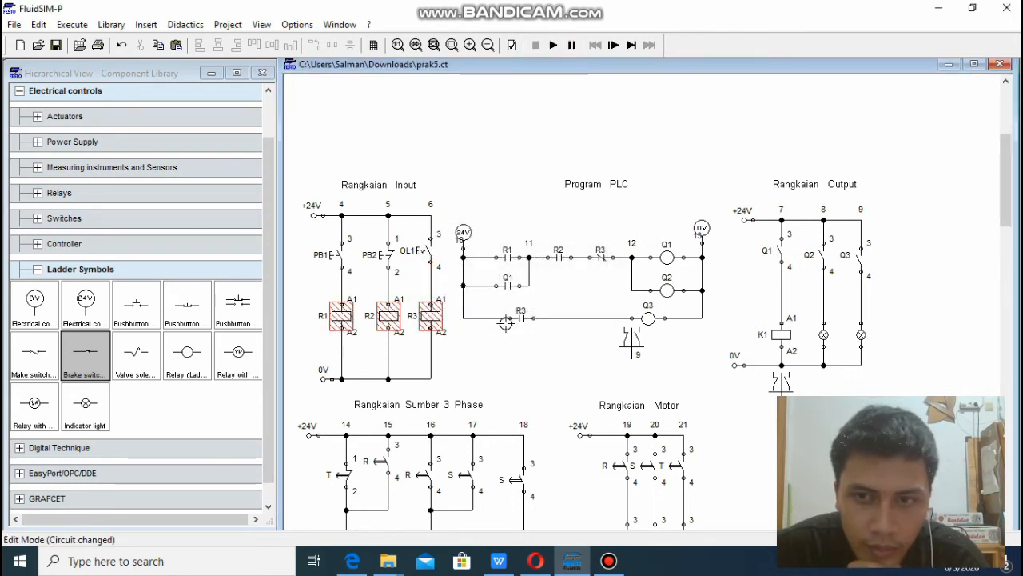
{"action": "scroll", "coordinate": [518, 332], "scroll_direction": "down", "scroll_amount": 1}
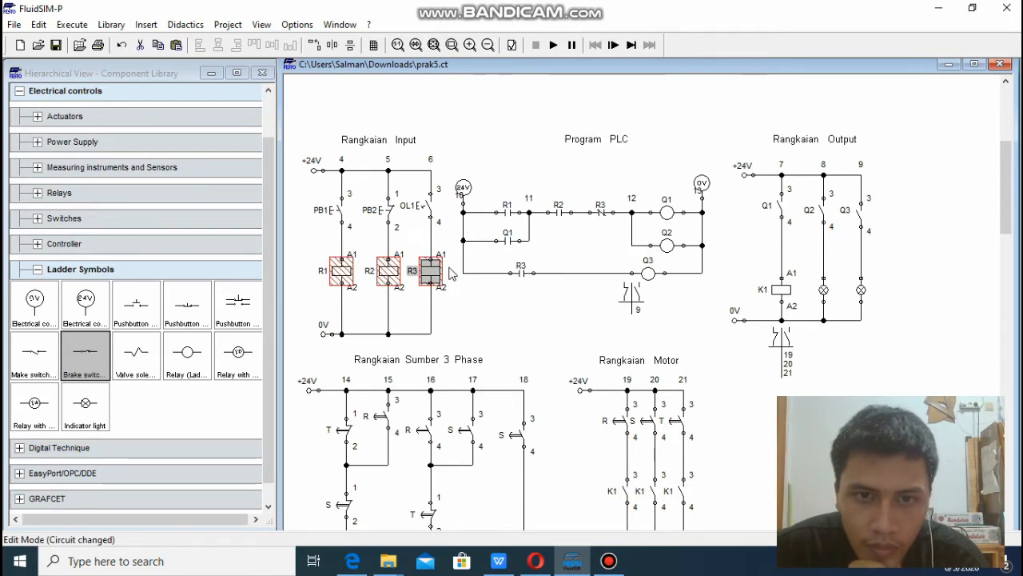
{"action": "left_click", "coordinate": [609, 560]}
{"action": "left_click", "coordinate": [857, 127]}
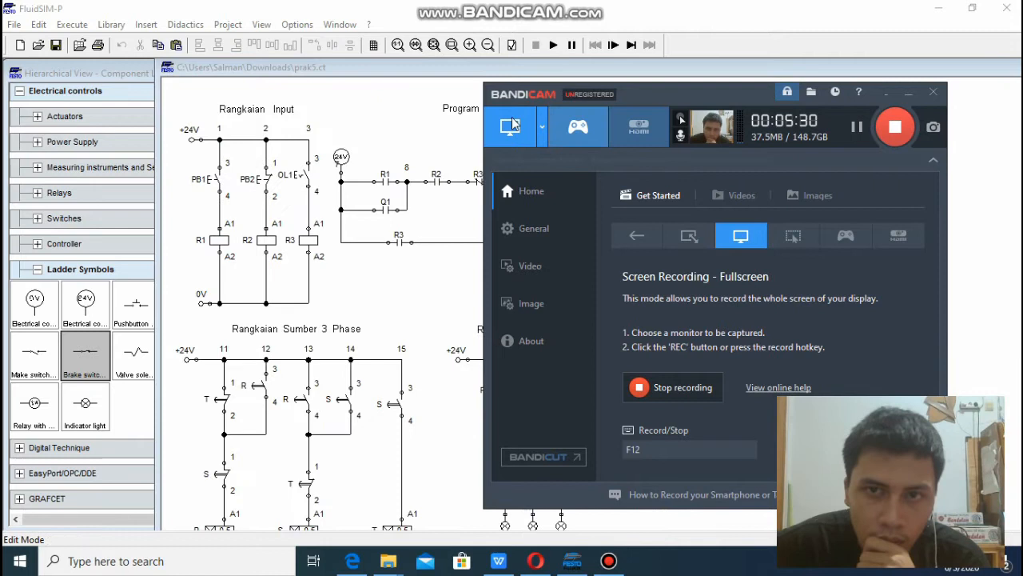
{"action": "left_click", "coordinate": [410, 130]}
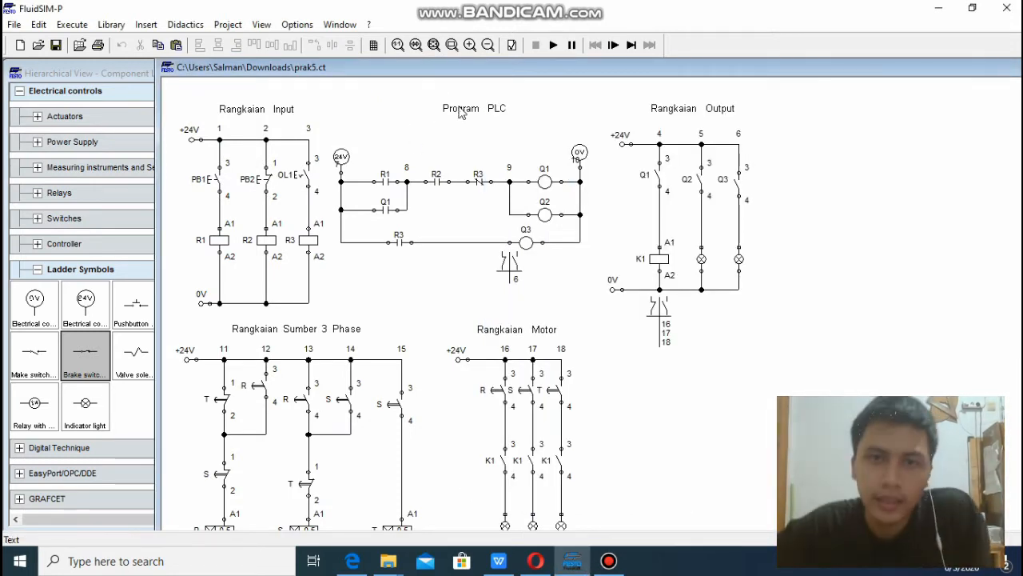
Run the simulation of the prak5.ct circuit, restart it once and stop it
{"action": "left_click", "coordinate": [551, 45]}
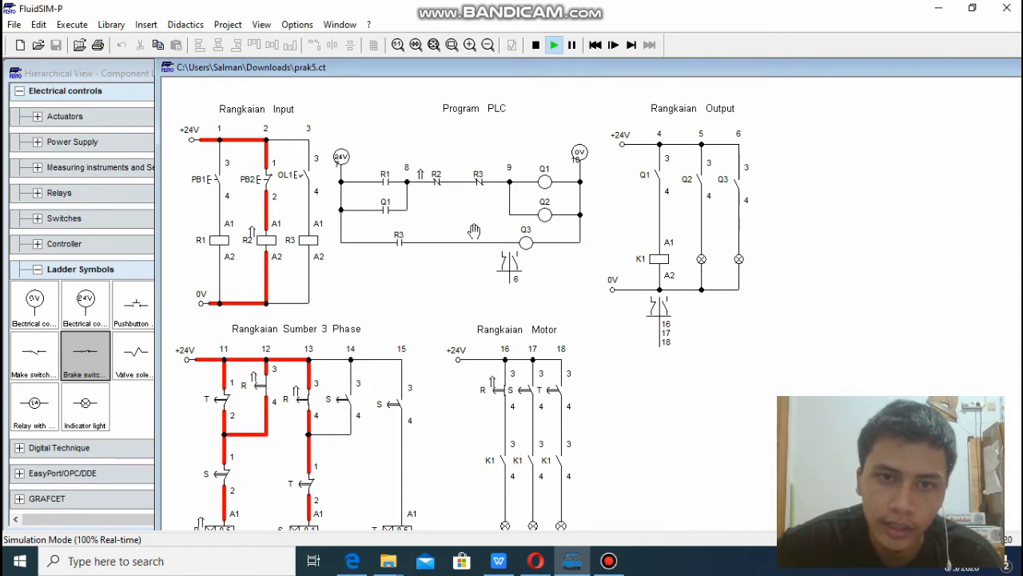
{"action": "left_click", "coordinate": [535, 46]}
{"action": "left_click", "coordinate": [554, 46]}
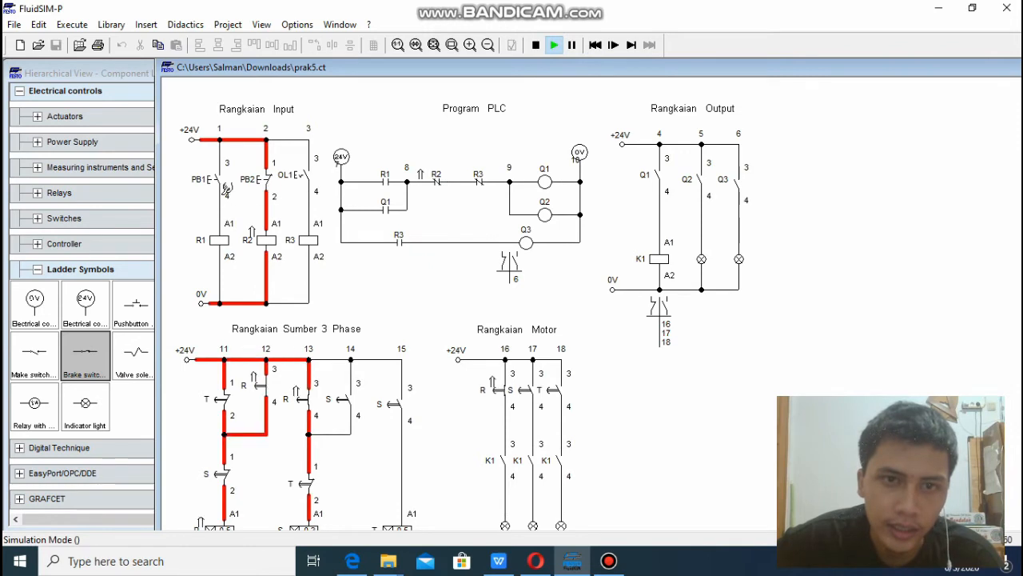
{"action": "left_click", "coordinate": [535, 46]}
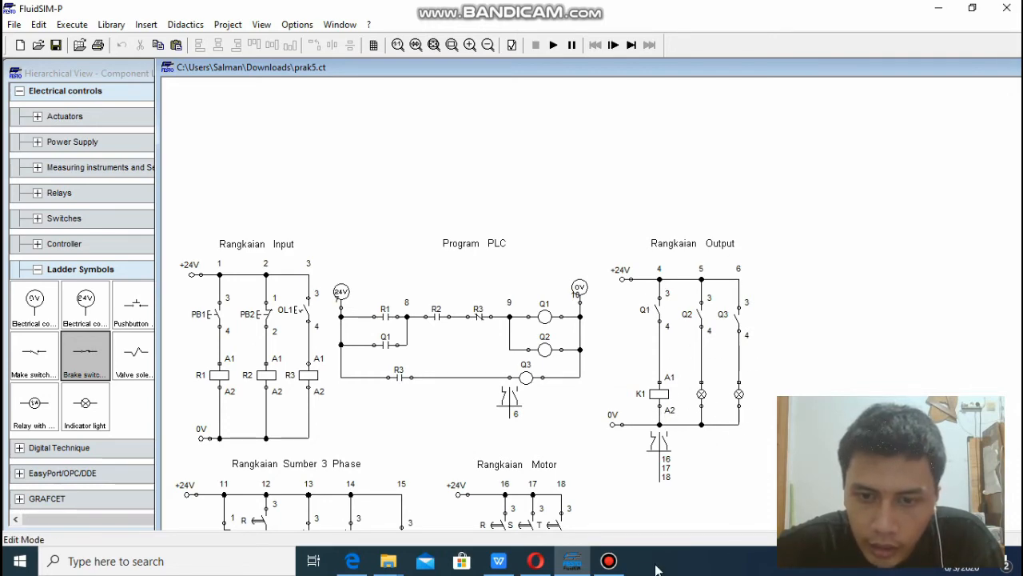
{"action": "left_click", "coordinate": [609, 560]}
{"action": "left_click", "coordinate": [609, 560]}
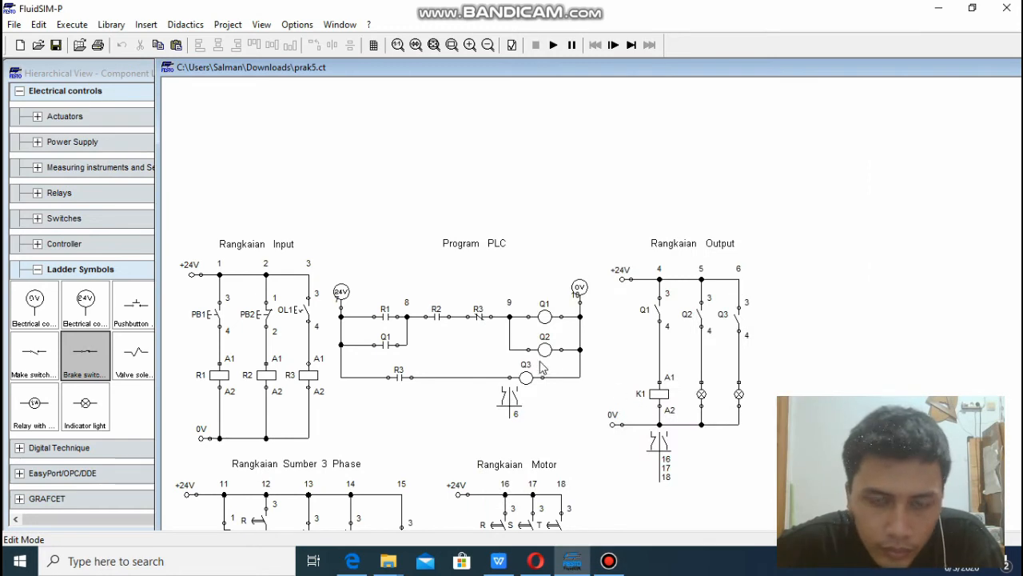
Start the simulation and operate pushbutton PB1 in Rangkaian Input to demonstrate the start function
{"action": "left_click", "coordinate": [554, 44]}
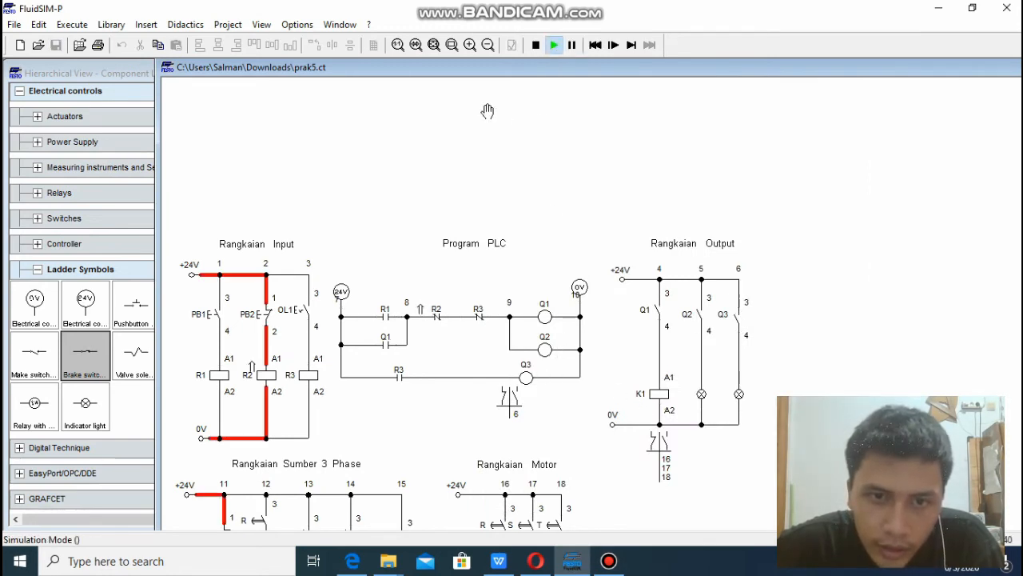
{"action": "left_click", "coordinate": [213, 314]}
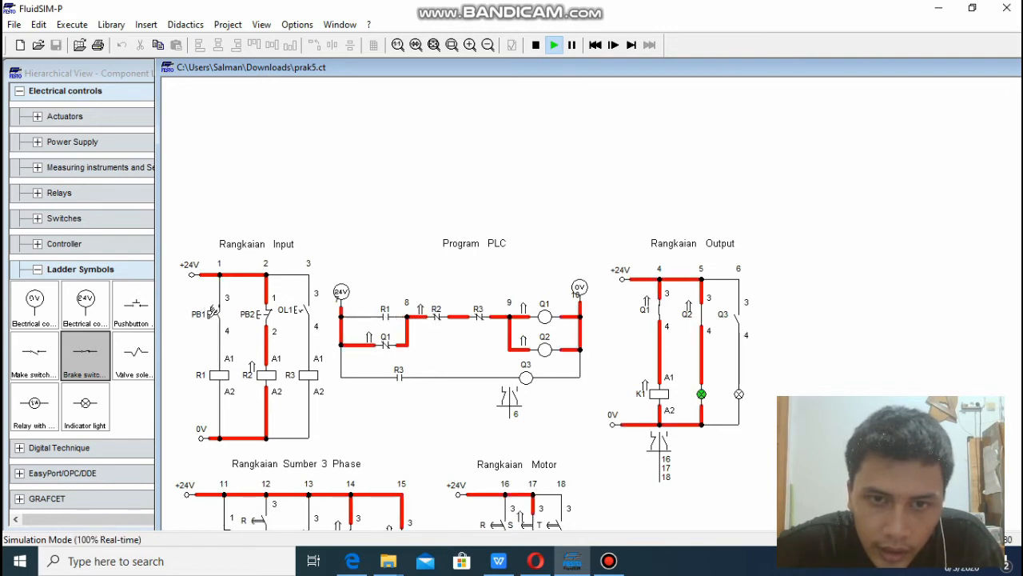
{"action": "left_click", "coordinate": [219, 308]}
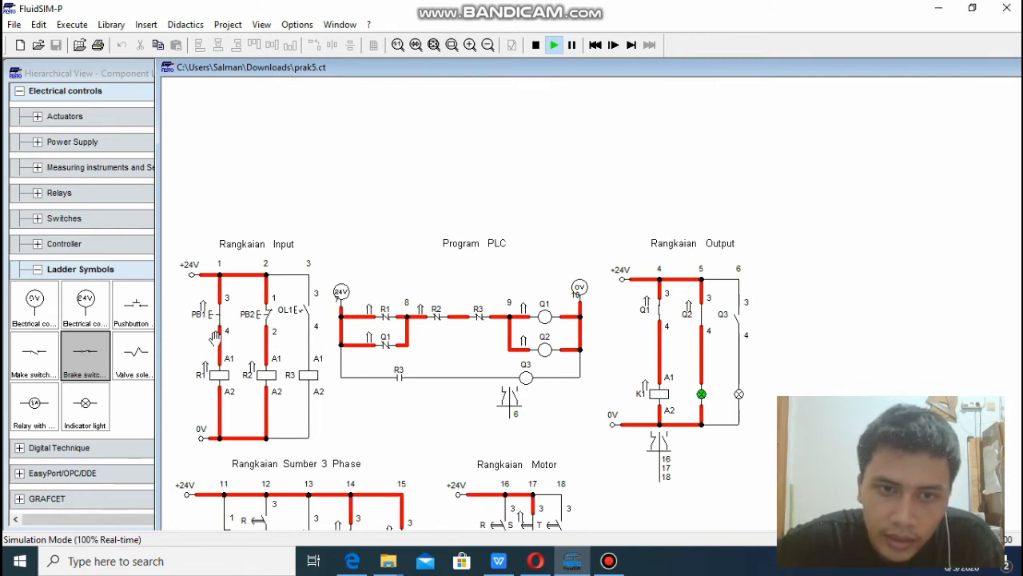
{"action": "left_click", "coordinate": [215, 335]}
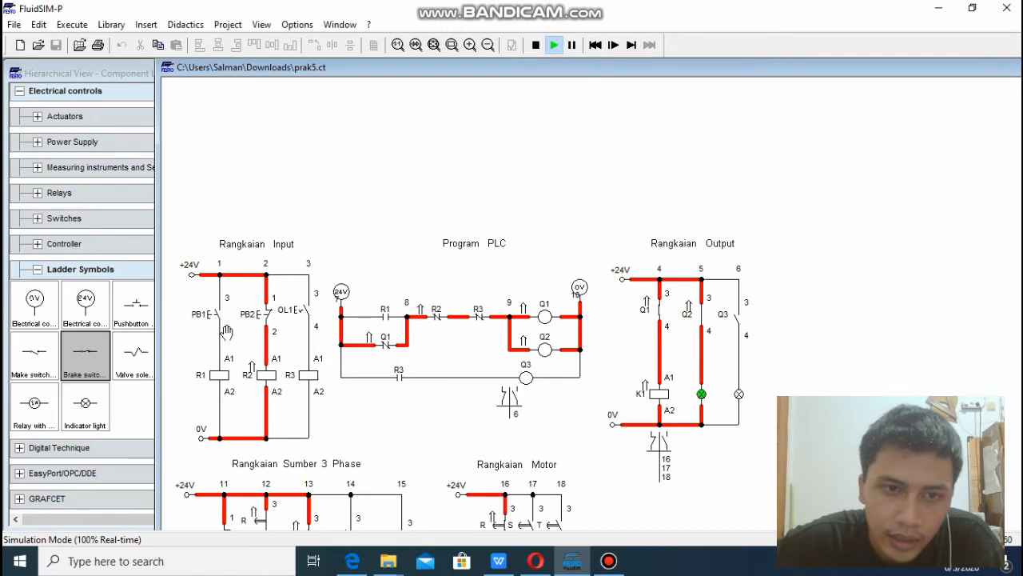
Restart the simulation, operate pushbutton PB1 and activate the overload switch OL1
{"action": "left_click", "coordinate": [535, 45]}
{"action": "left_click", "coordinate": [553, 45]}
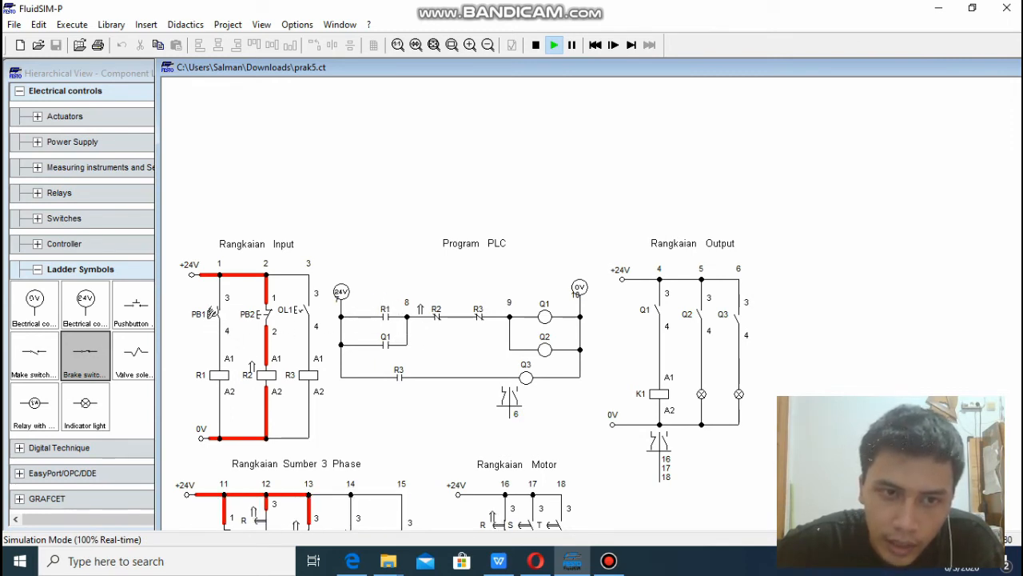
{"action": "left_click", "coordinate": [212, 313]}
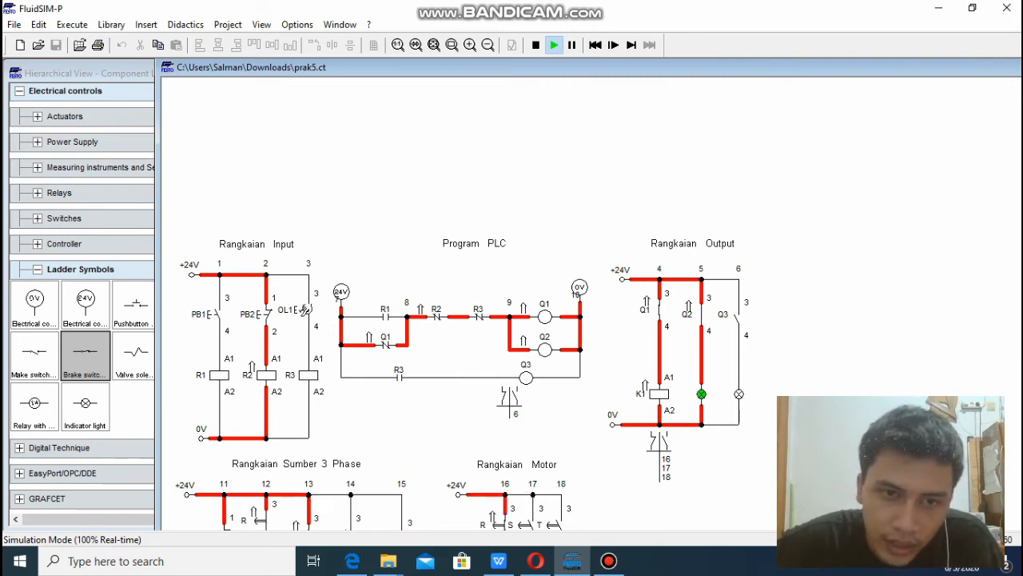
{"action": "left_click", "coordinate": [305, 310]}
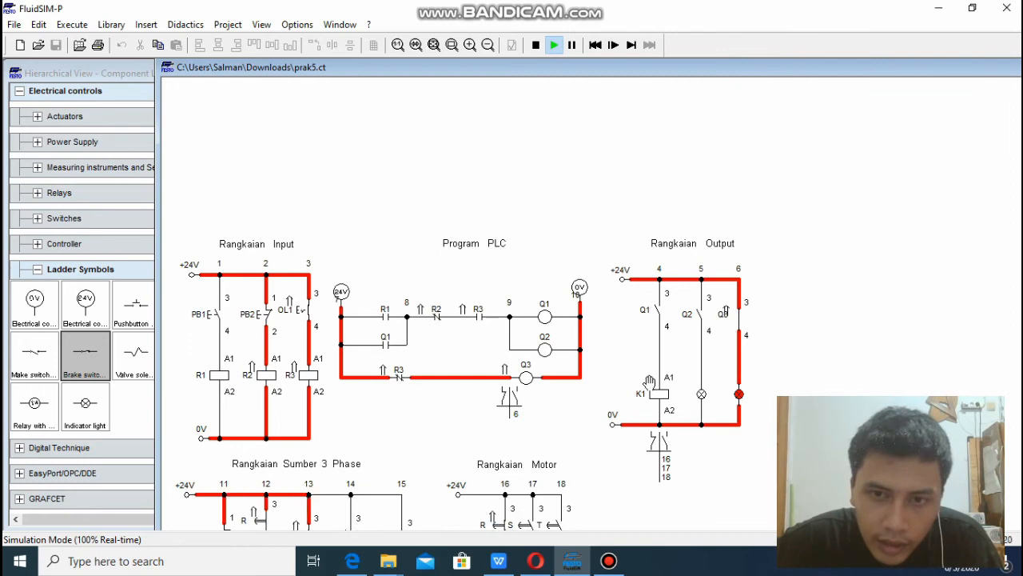
{"action": "left_click", "coordinate": [609, 561]}
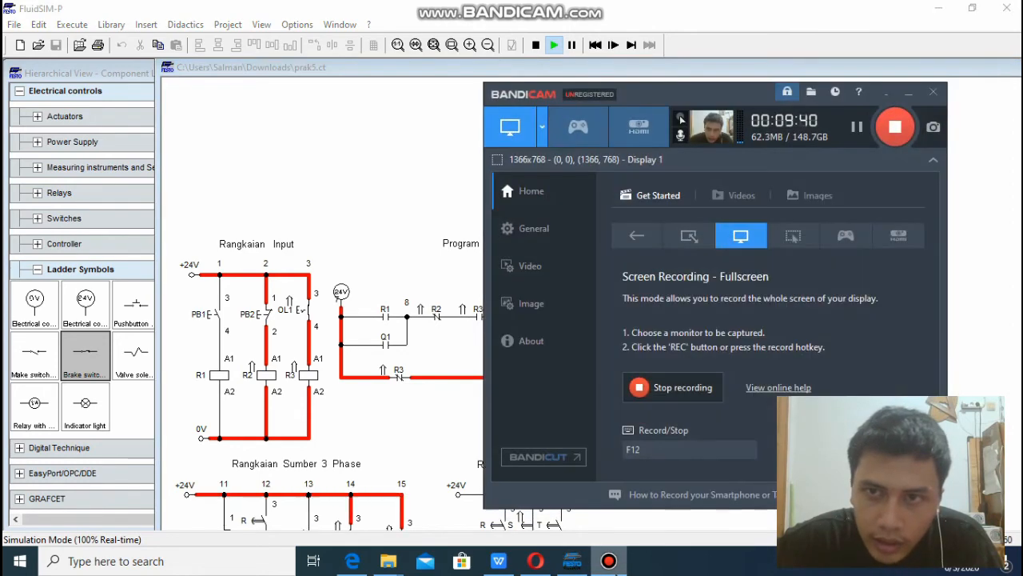
{"action": "left_click", "coordinate": [609, 561]}
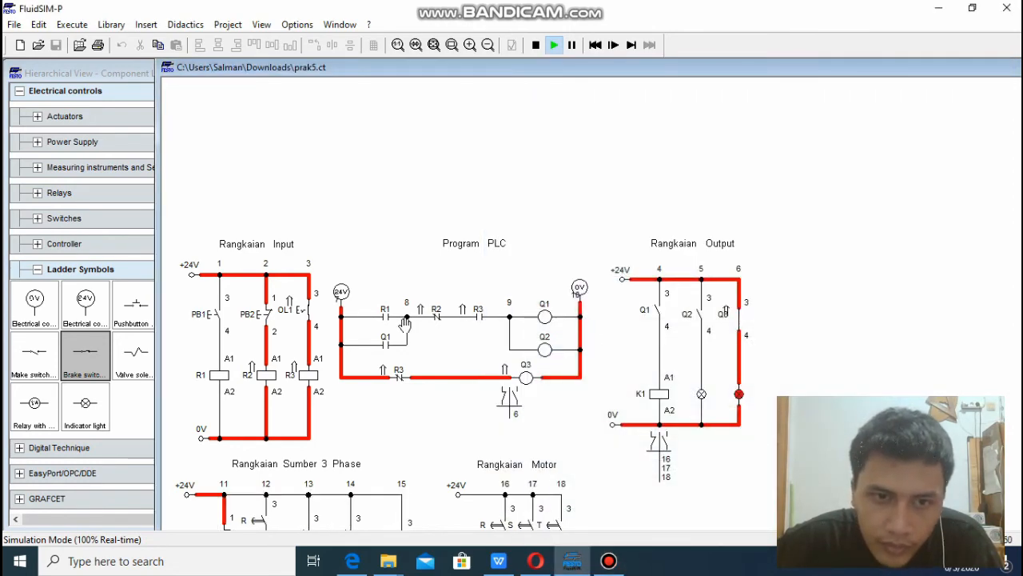
{"action": "left_click", "coordinate": [609, 560]}
{"action": "left_click", "coordinate": [609, 560]}
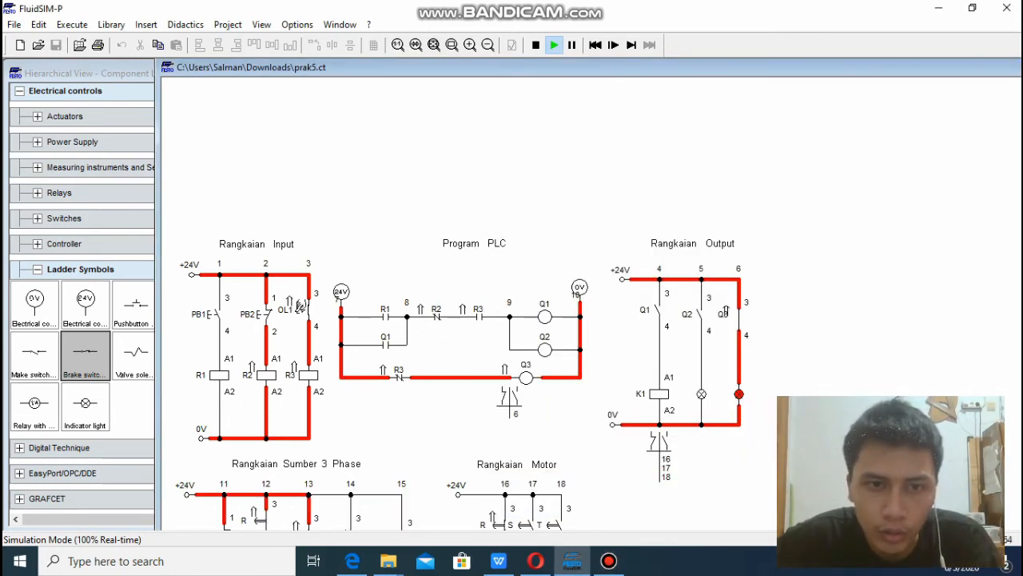
Operate overload switch OL1 and examine the Rangkaian Sumber 3 Phase and Rangkaian Motor circuits during the simulation
{"action": "left_click", "coordinate": [302, 313]}
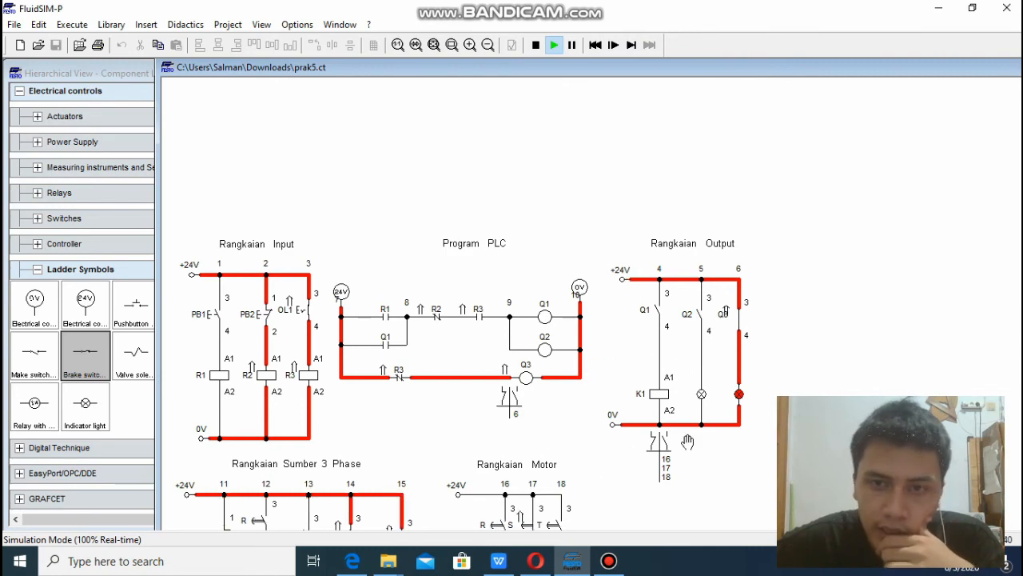
{"action": "scroll", "coordinate": [664, 367], "scroll_direction": "down", "scroll_amount": 3}
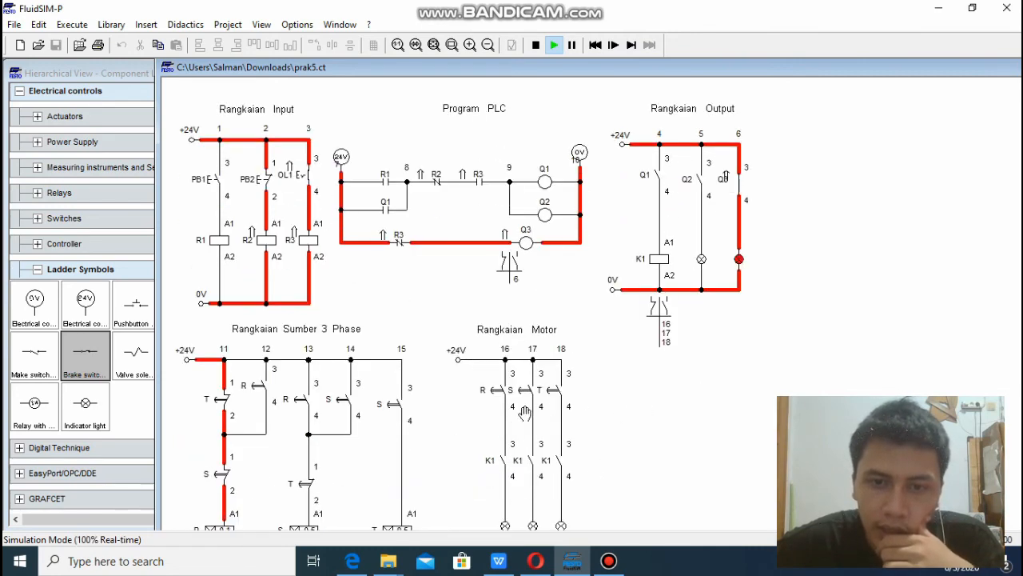
{"action": "scroll", "coordinate": [605, 388], "scroll_direction": "down", "scroll_amount": 5}
{"action": "scroll", "coordinate": [637, 311], "scroll_direction": "up", "scroll_amount": 6}
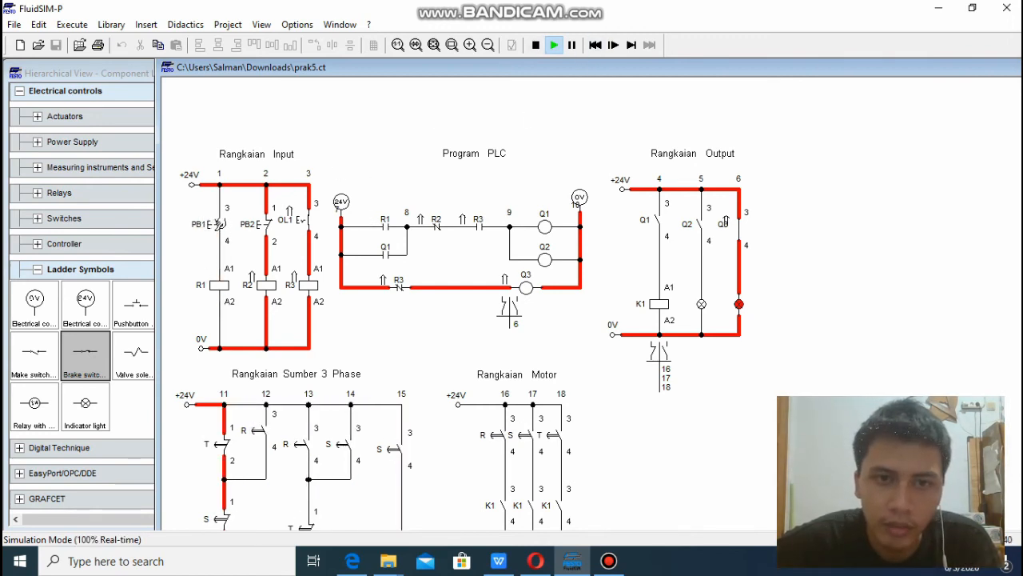
Operate PB1 while OL1 is active, release OL1, operate PB1 again and reactivate OL1
{"action": "left_click", "coordinate": [217, 226]}
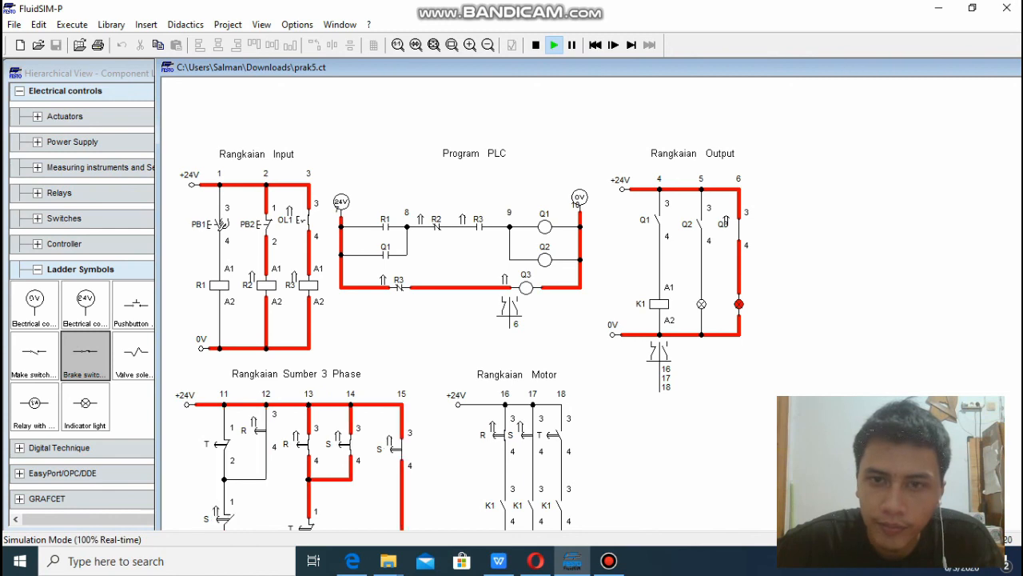
{"action": "left_click", "coordinate": [315, 221]}
{"action": "left_click", "coordinate": [221, 227]}
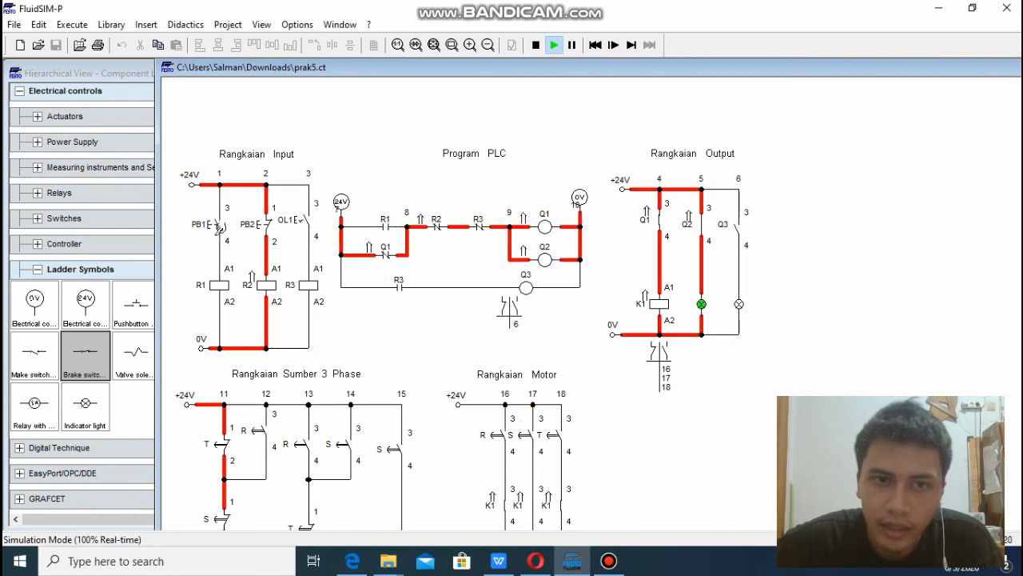
{"action": "left_click", "coordinate": [302, 217]}
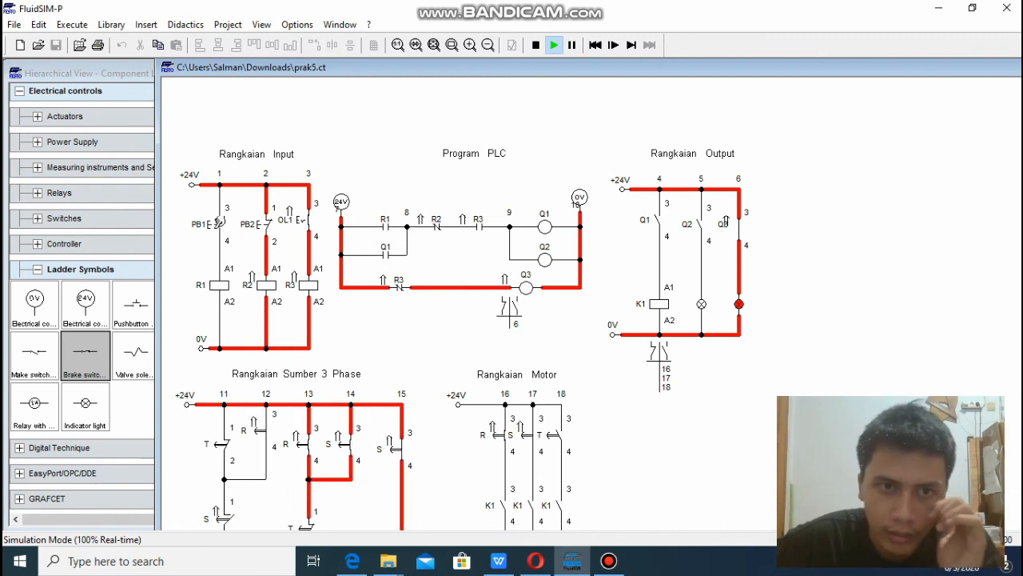
Operate pushbutton PB1 twice while the overload is active, and release overload switch OL1
{"action": "left_click", "coordinate": [213, 224]}
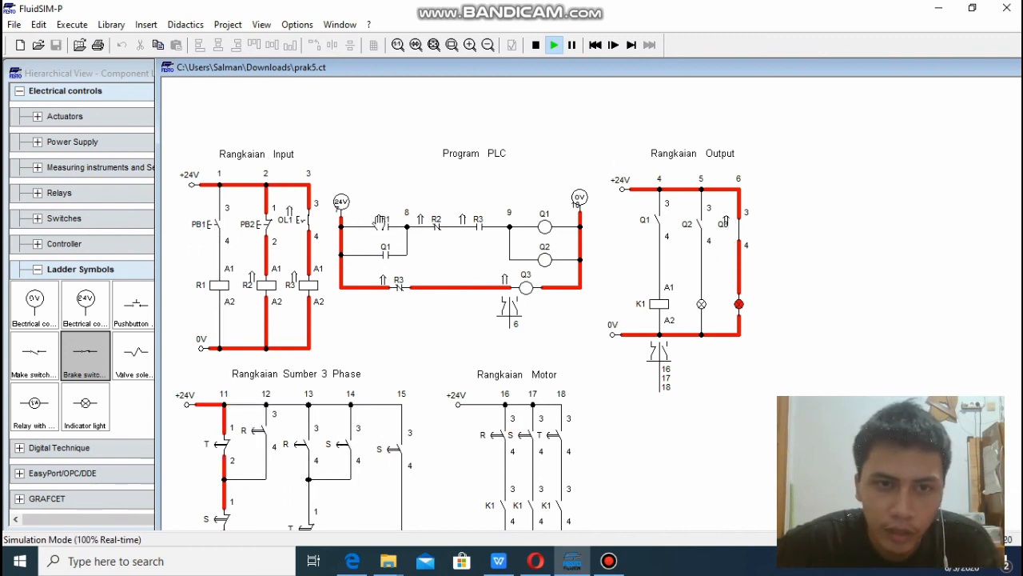
{"action": "left_click", "coordinate": [196, 228]}
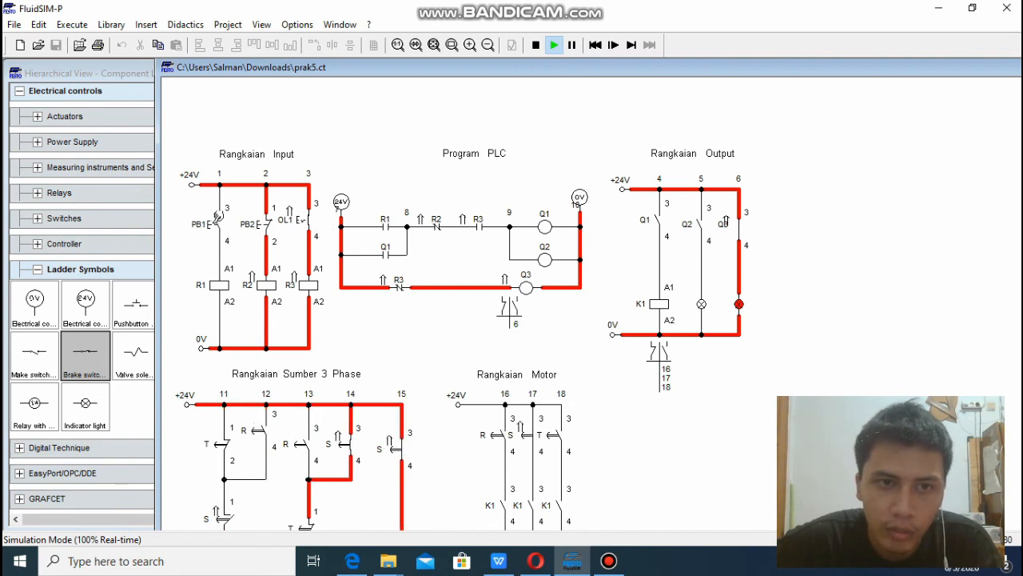
{"action": "left_click", "coordinate": [304, 220]}
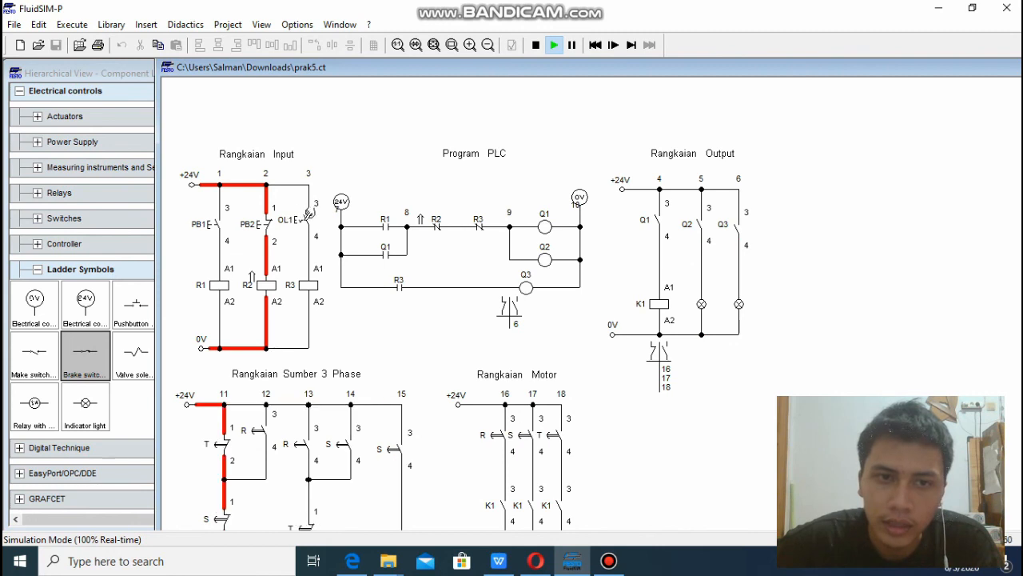
{"action": "left_click", "coordinate": [310, 213]}
{"action": "left_click", "coordinate": [309, 213]}
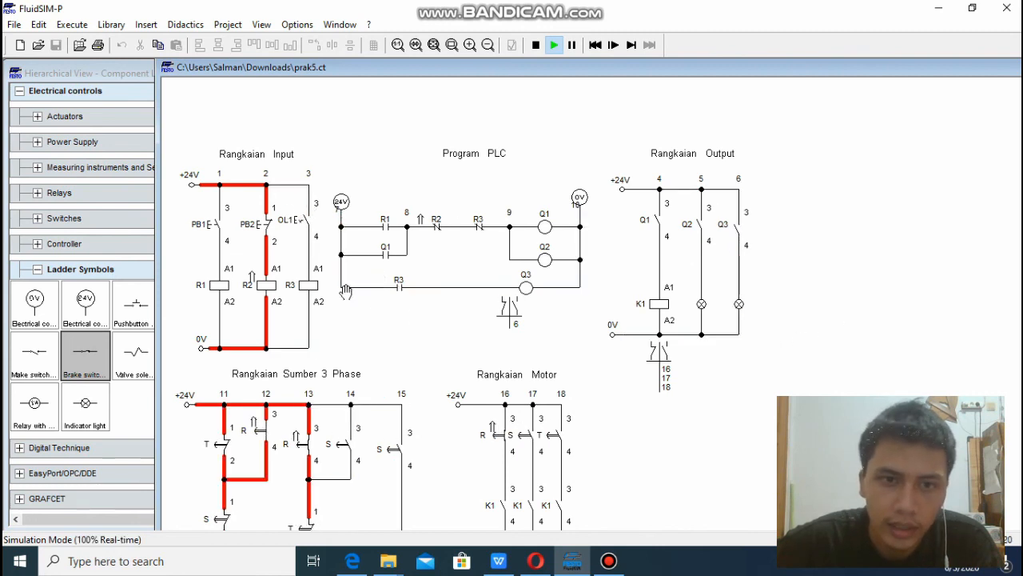
Operate PB1 with OL1 released to start the motor, and examine the Rangkaian Sumber 3 Phase and Rangkaian Motor circuits
{"action": "scroll", "coordinate": [348, 288], "scroll_direction": "down", "scroll_amount": 1}
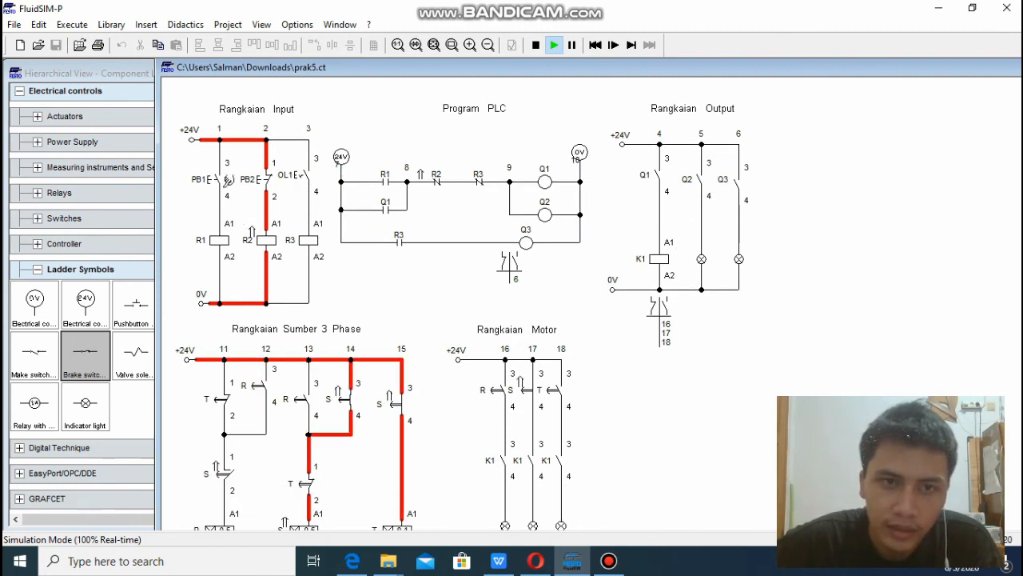
{"action": "left_click", "coordinate": [225, 172]}
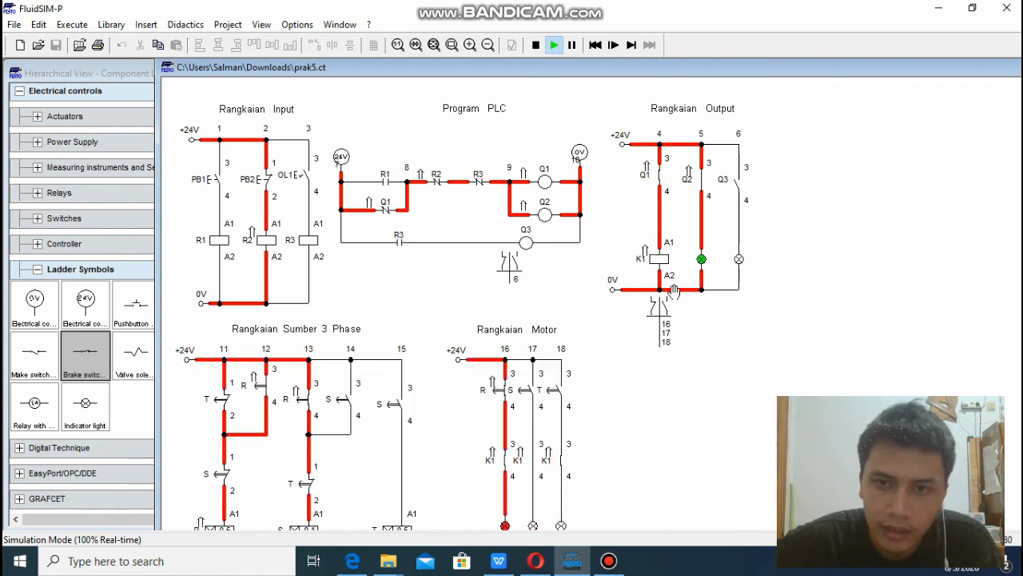
{"action": "scroll", "coordinate": [665, 288], "scroll_direction": "down", "scroll_amount": 2}
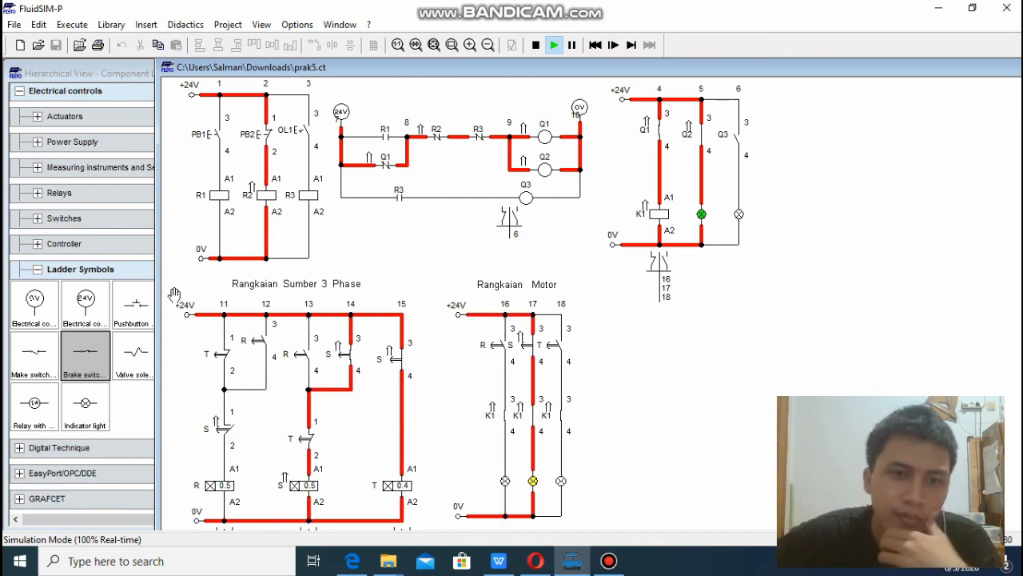
{"action": "scroll", "coordinate": [433, 377], "scroll_direction": "down", "scroll_amount": 3}
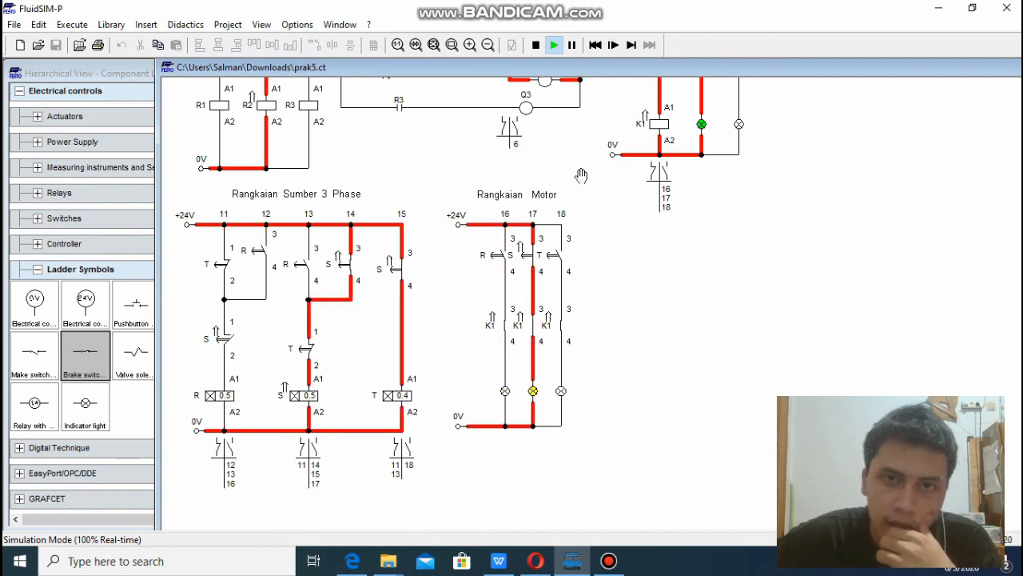
{"action": "scroll", "coordinate": [611, 160], "scroll_direction": "up", "scroll_amount": 3}
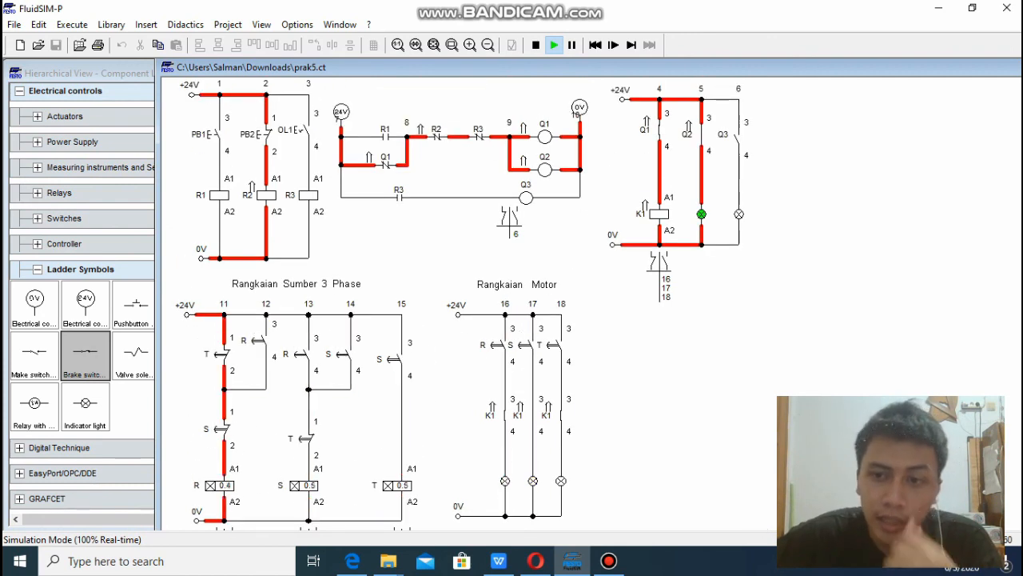